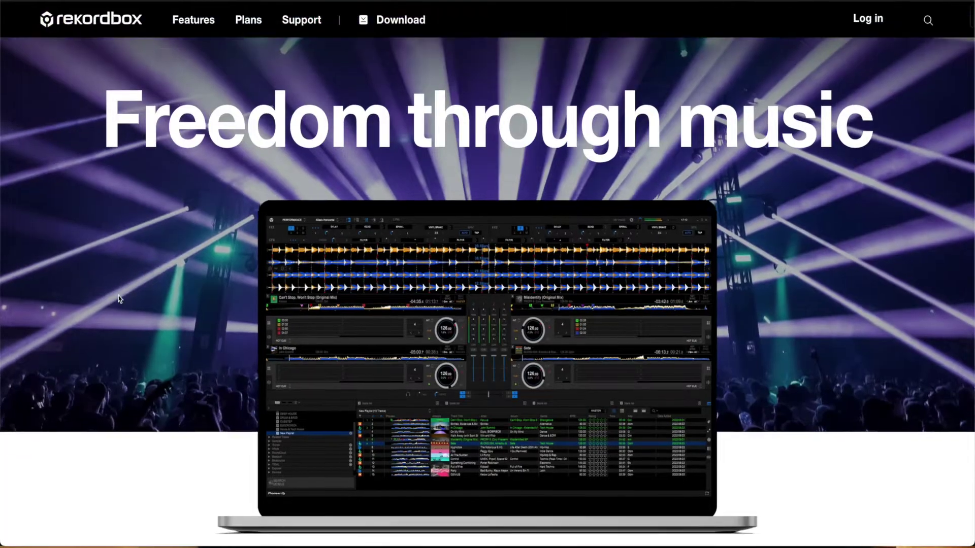
# Step: Scroll through rekordbox.com's Plans & pricing page to compare the Professional and Creative plans
pyautogui.scroll(-10, 118, 299)
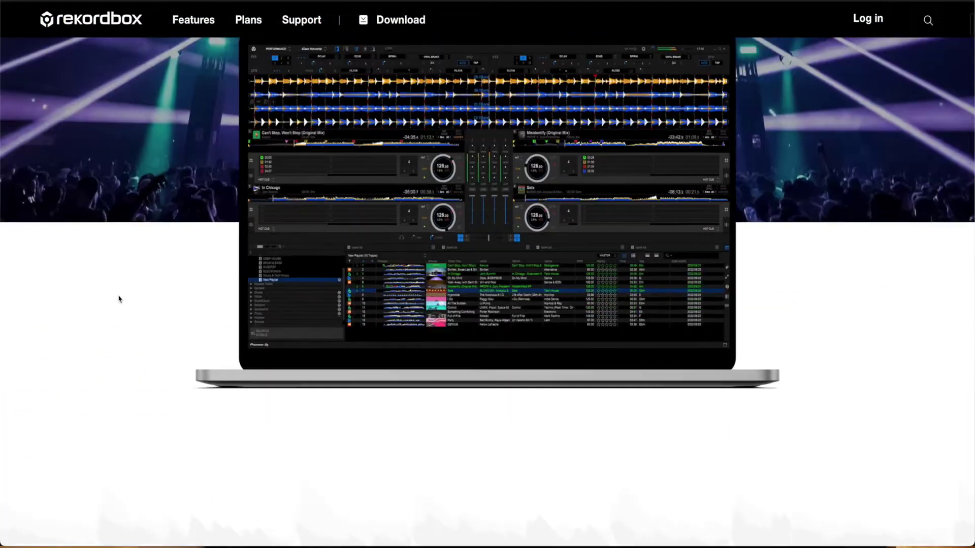
pyautogui.scroll(-10, 118, 298)
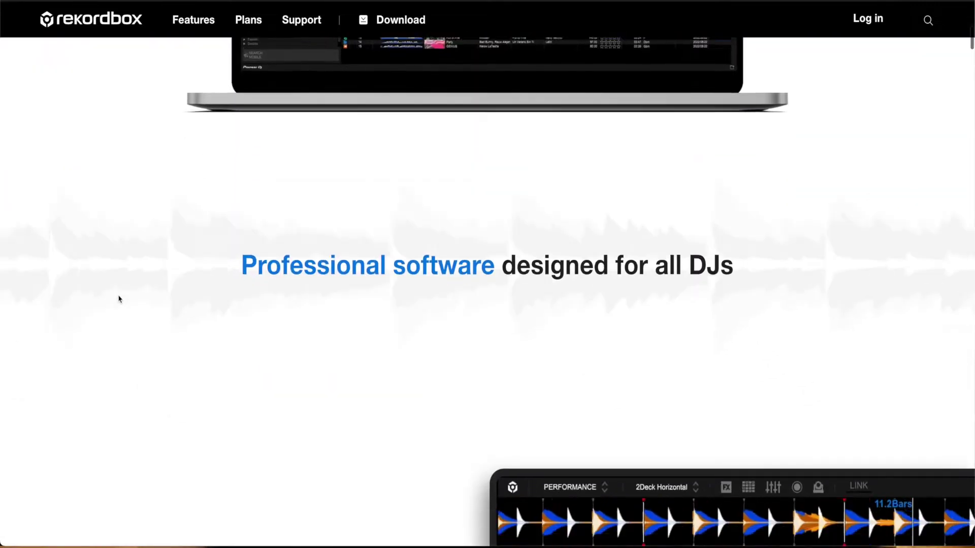
pyautogui.scroll(-8, 118, 299)
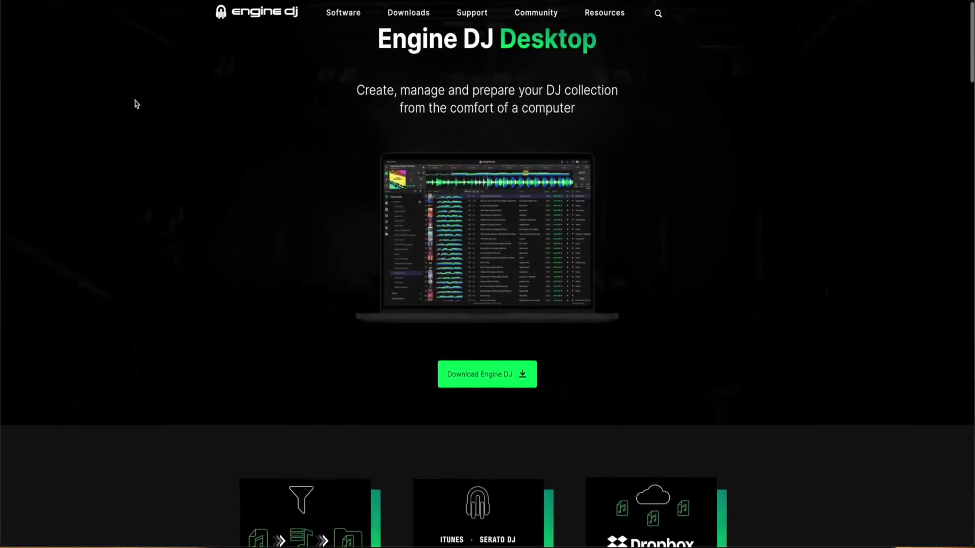
pyautogui.scroll(-8, 135, 102)
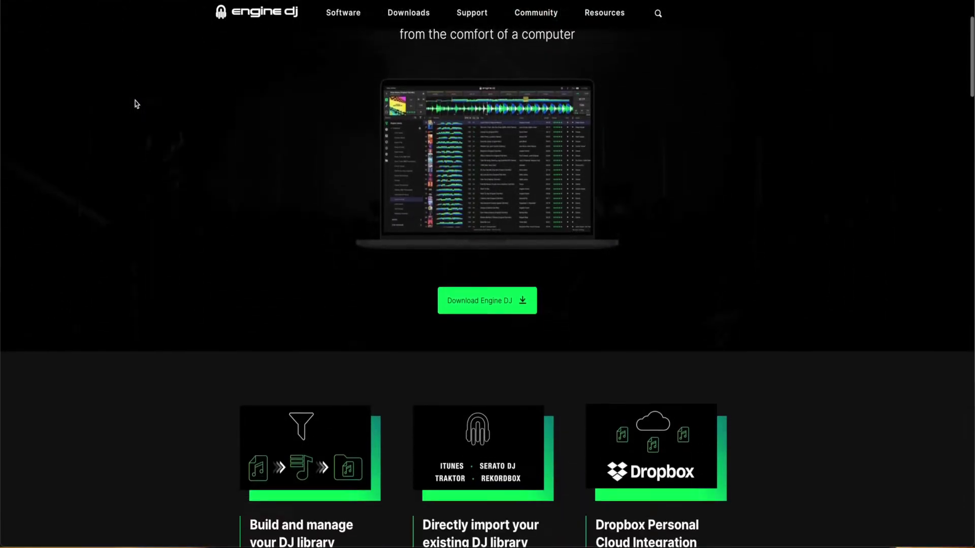
pyautogui.scroll(-8, 136, 104)
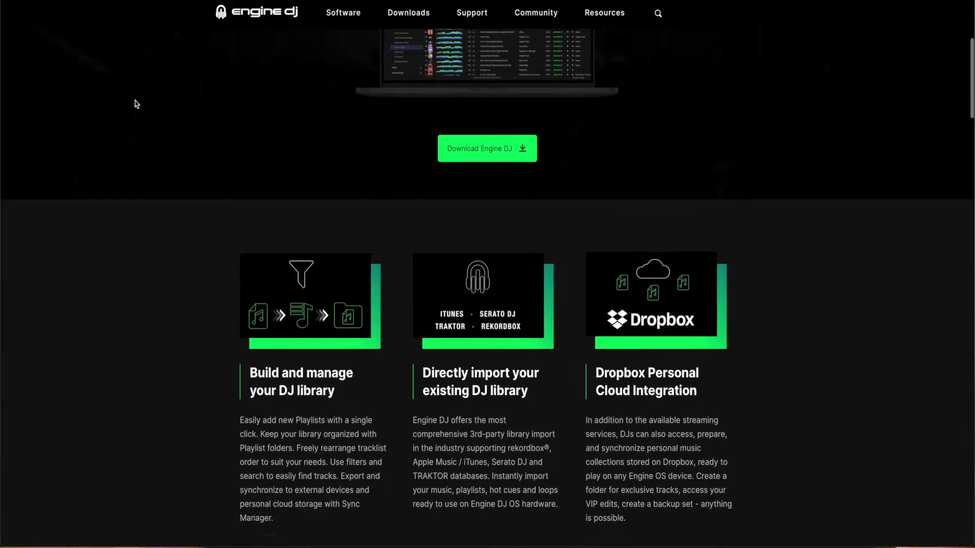
pyautogui.scroll(-12, 136, 103)
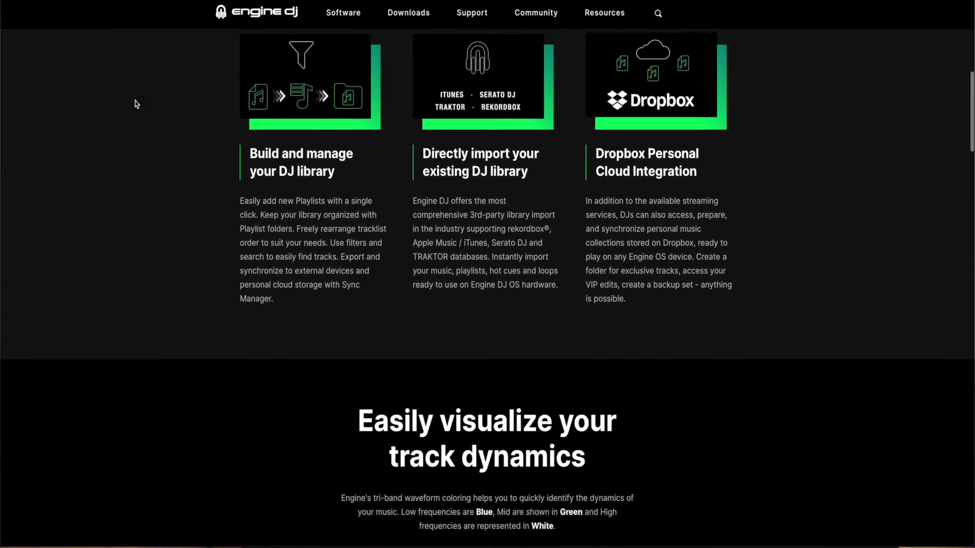
pyautogui.scroll(-10, 136, 103)
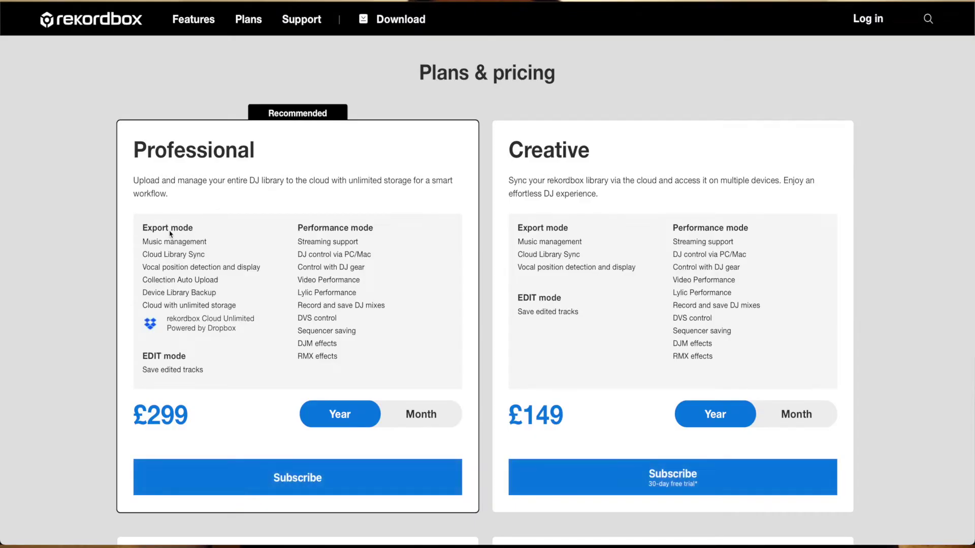
pyautogui.scroll(-3, 170, 233)
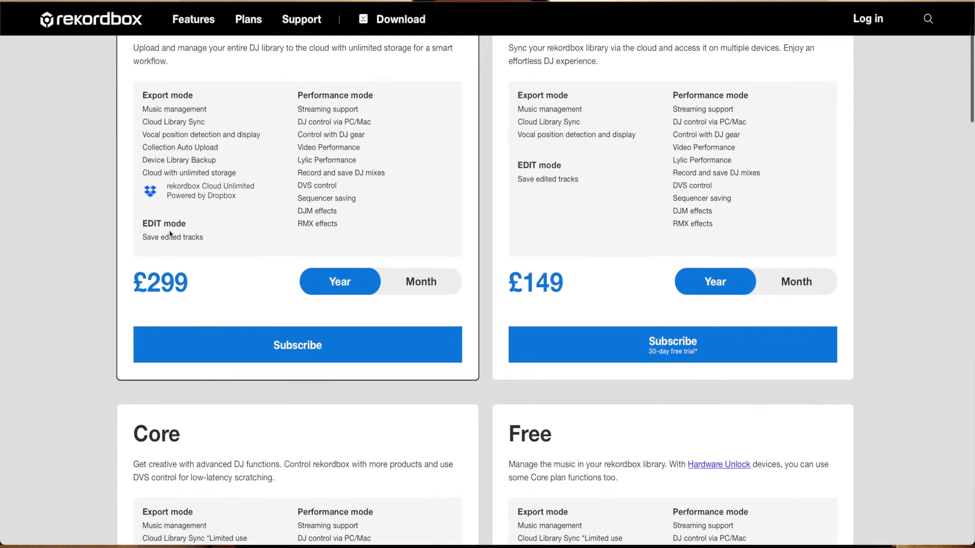
pyautogui.scroll(-1, 170, 233)
pyautogui.scroll(2, 171, 233)
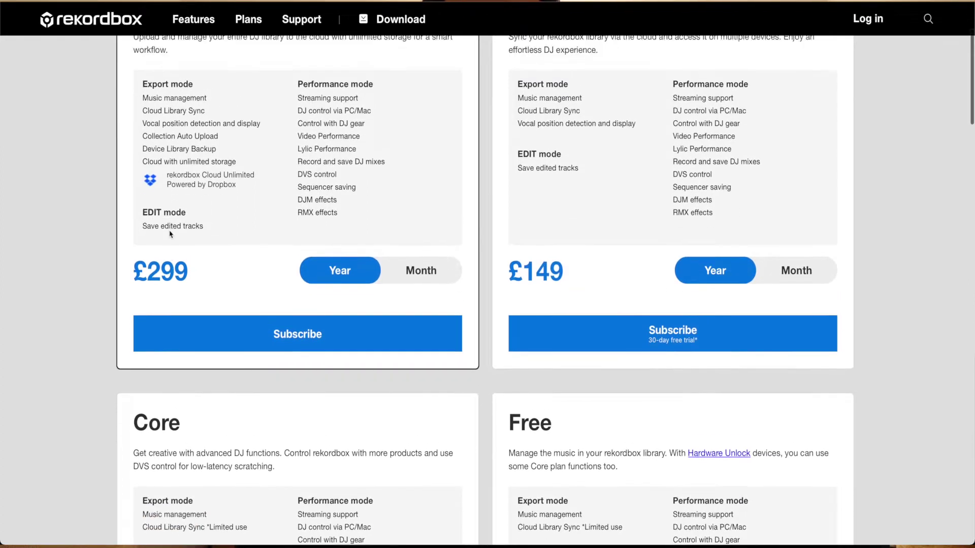
pyautogui.scroll(1, 170, 233)
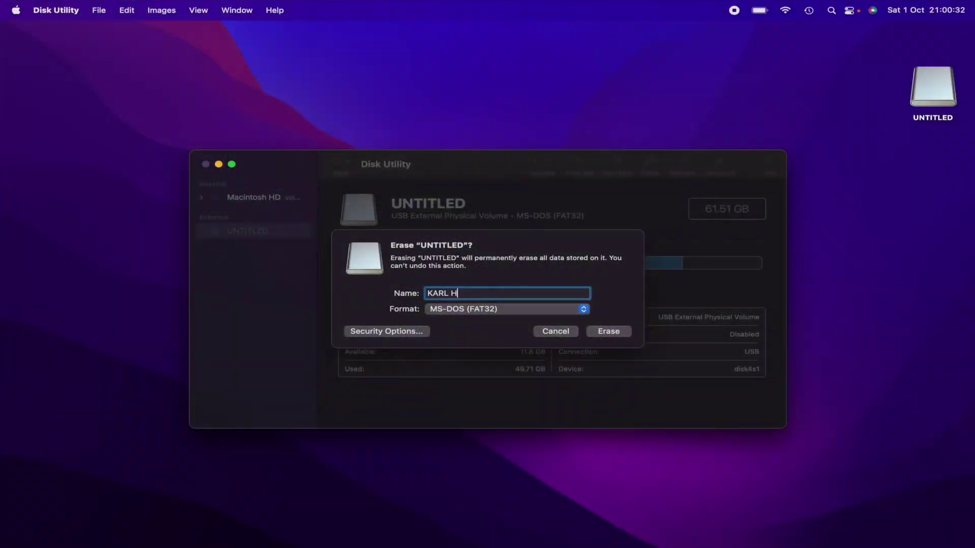
pyautogui.write('AS')
pyautogui.click(584, 310)
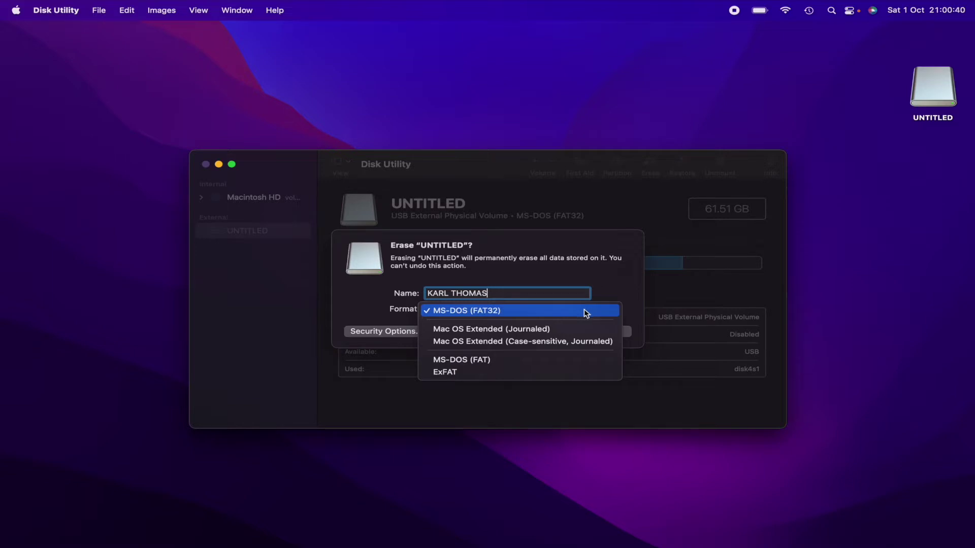
pyautogui.click(584, 310)
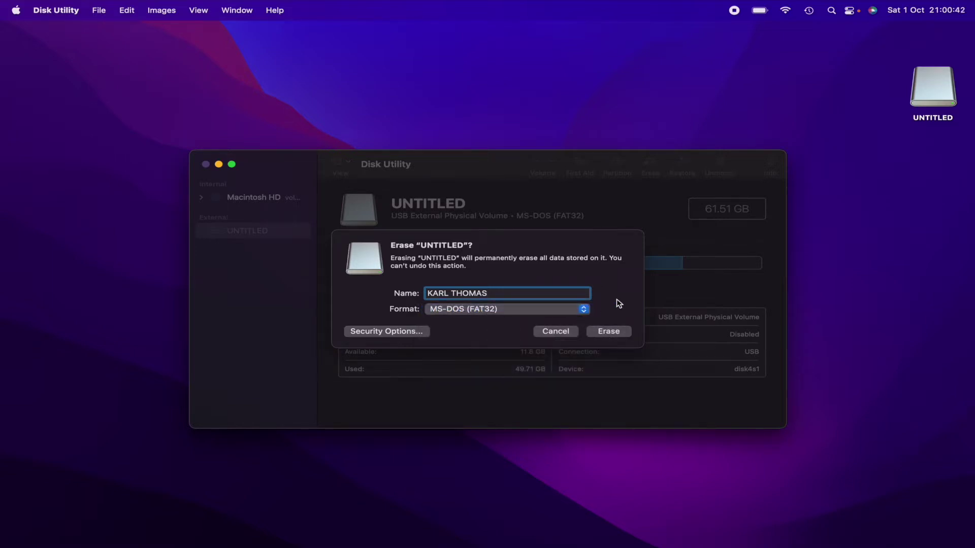
pyautogui.click(608, 331)
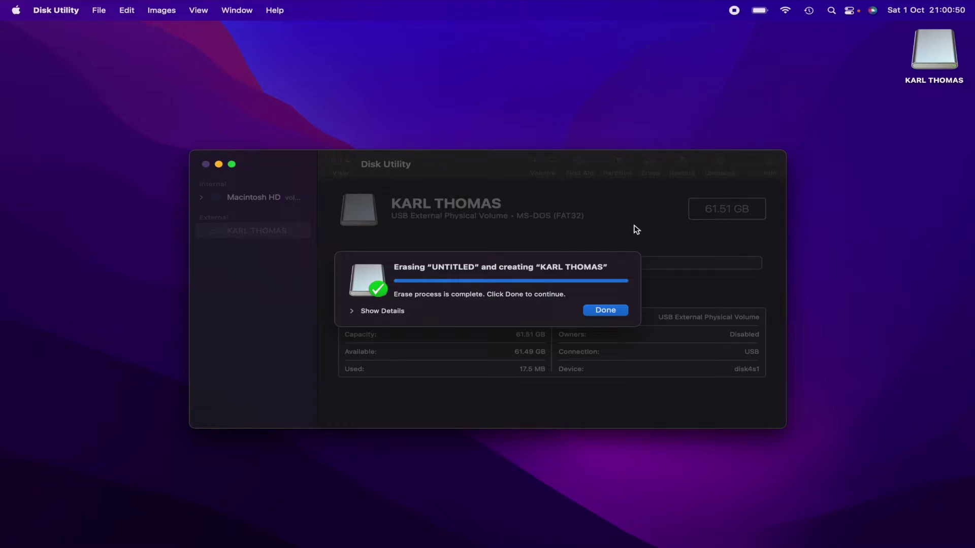
pyautogui.click(616, 310)
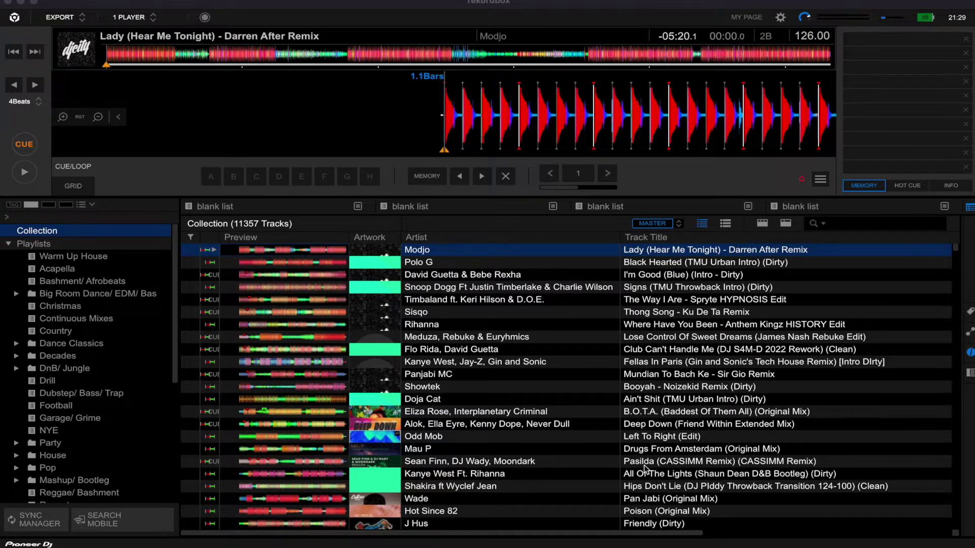
# Step: Drag an mp3 from the Downloads stack into the rekordbox Collection track list
pyautogui.moveTo(760, 546)
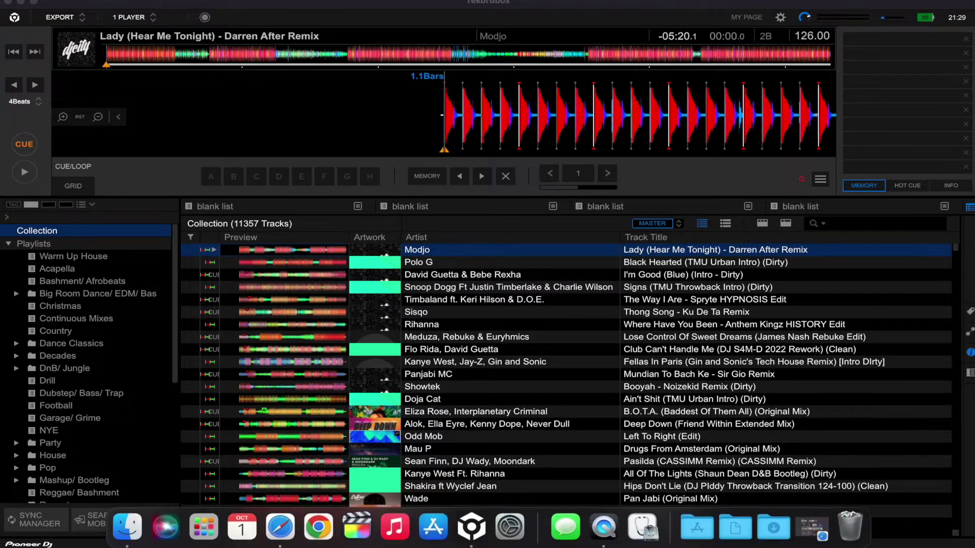
pyautogui.click(771, 530)
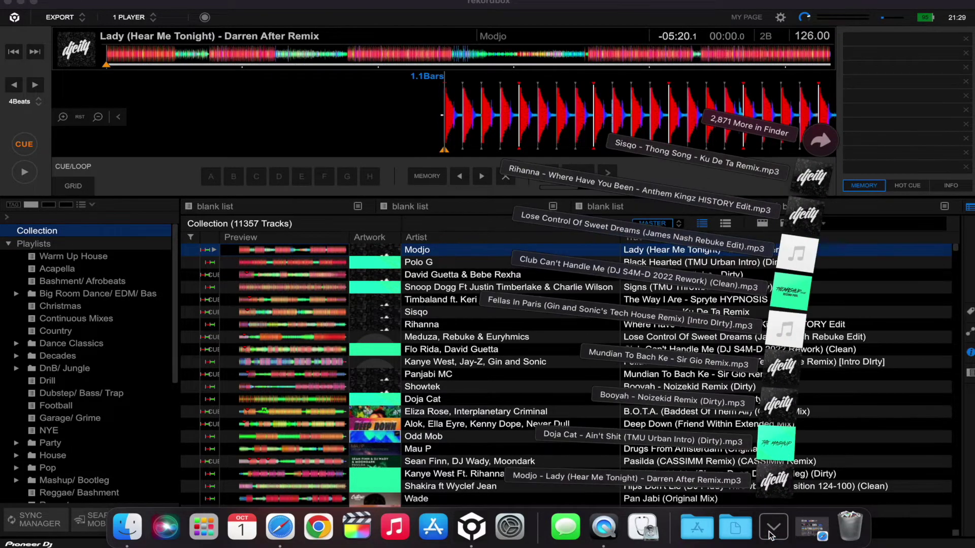
pyautogui.moveTo(784, 330); pyautogui.dragTo(493, 304)
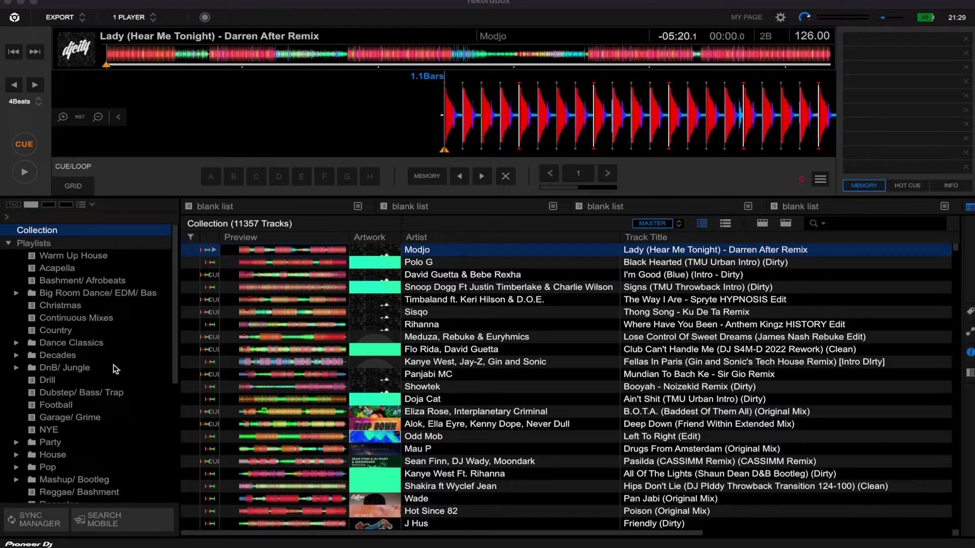
pyautogui.scroll(-2, 114, 365)
pyautogui.scroll(2, 113, 365)
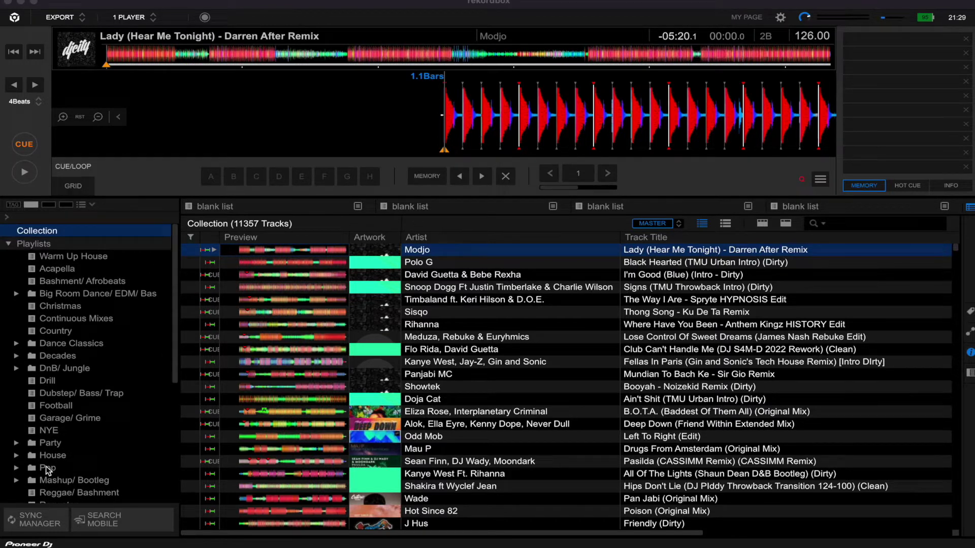
pyautogui.click(36, 523)
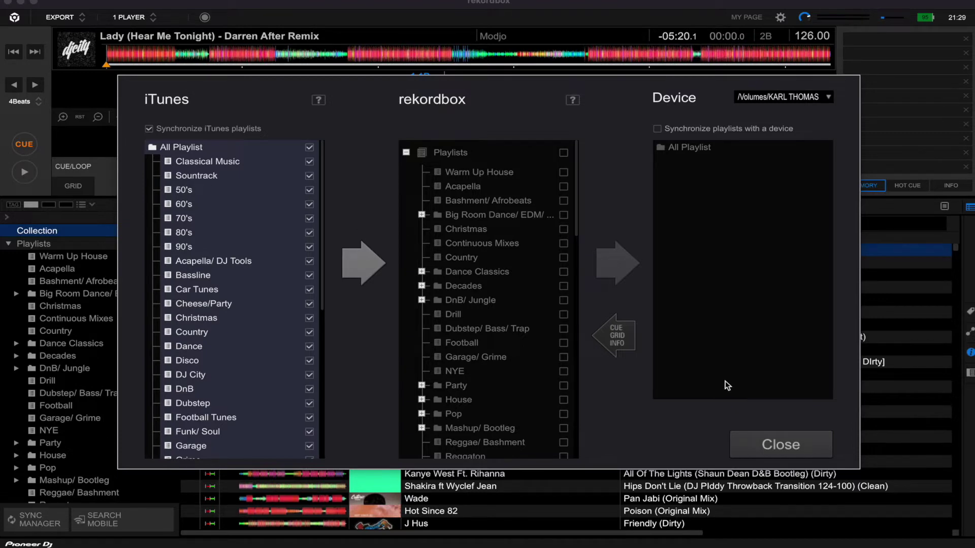
pyautogui.click(778, 446)
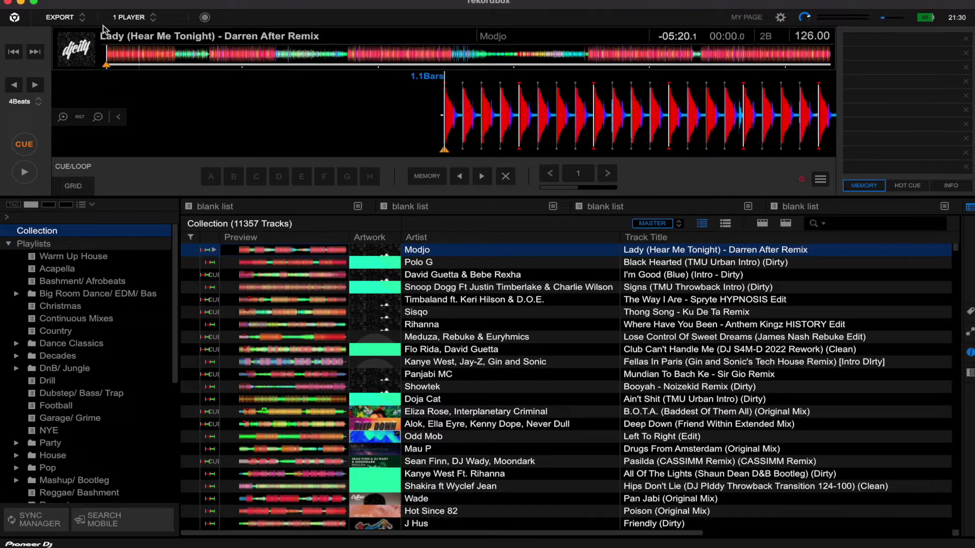
pyautogui.click(137, 18)
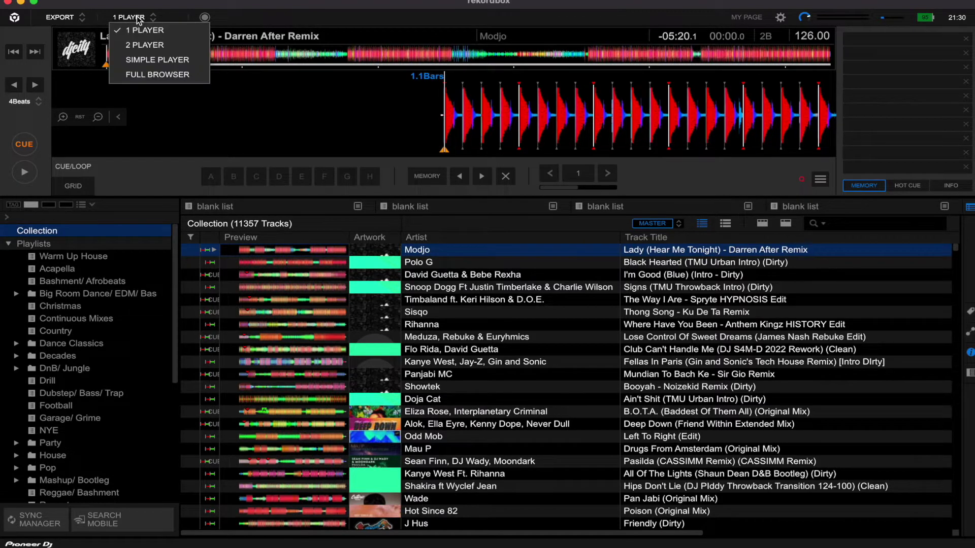
pyautogui.click(156, 75)
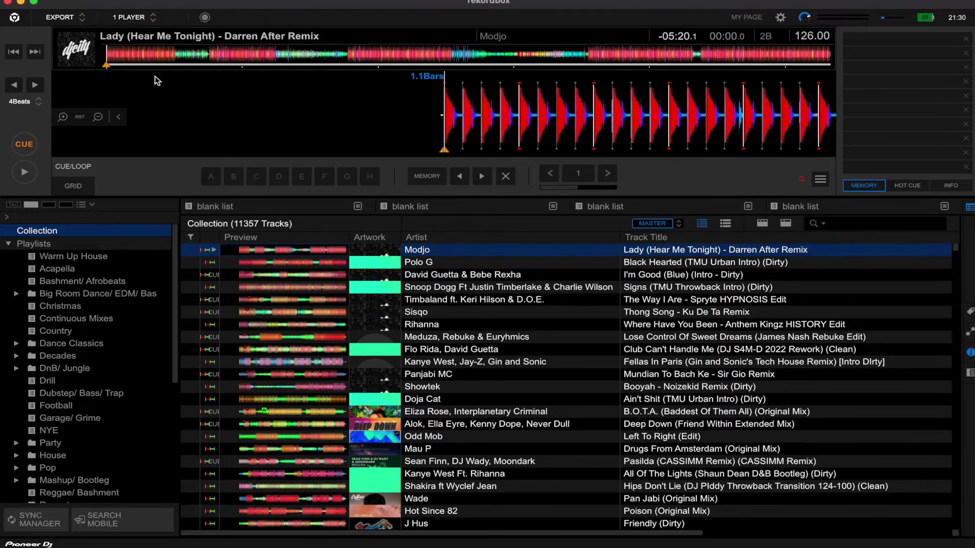
pyautogui.click(121, 16)
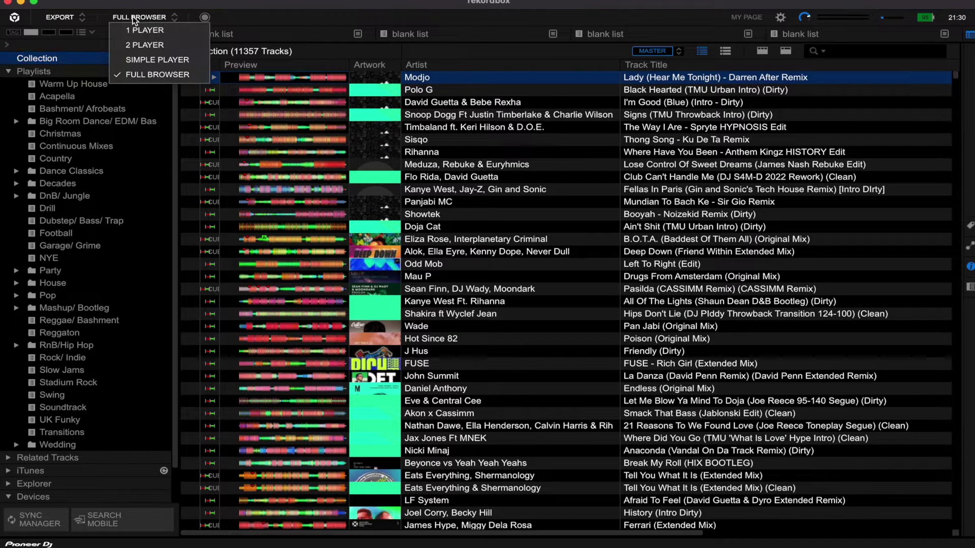
pyautogui.click(148, 45)
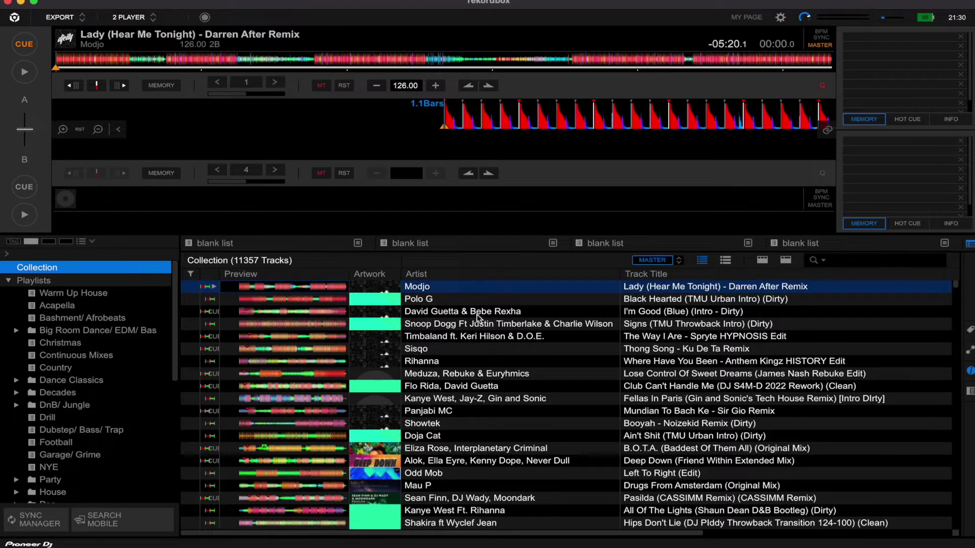
pyautogui.moveTo(477, 313); pyautogui.dragTo(469, 218)
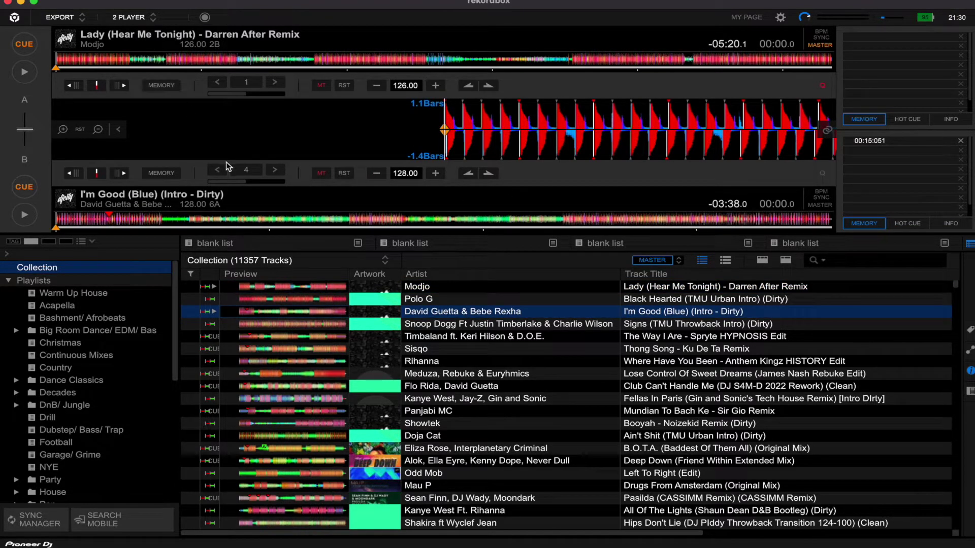
pyautogui.click(129, 17)
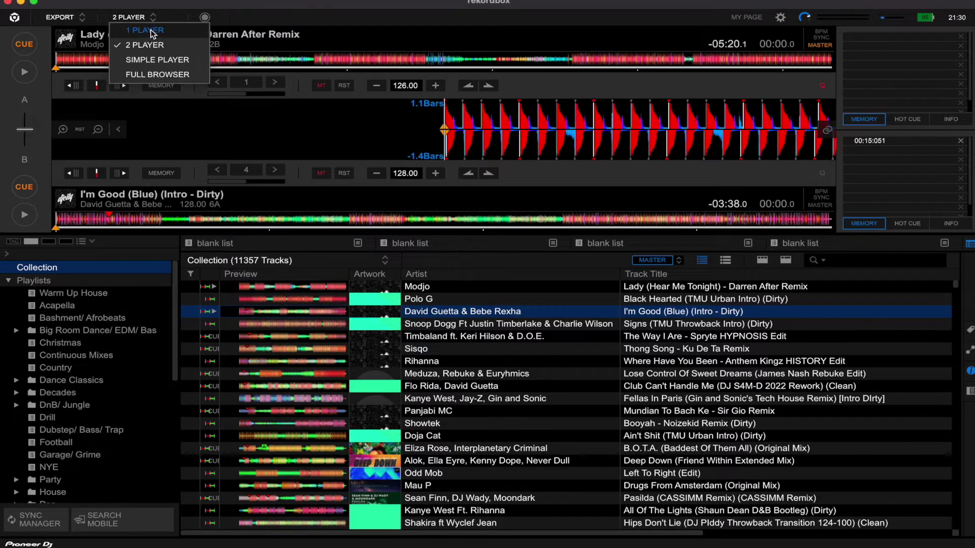
pyautogui.press('Escape')
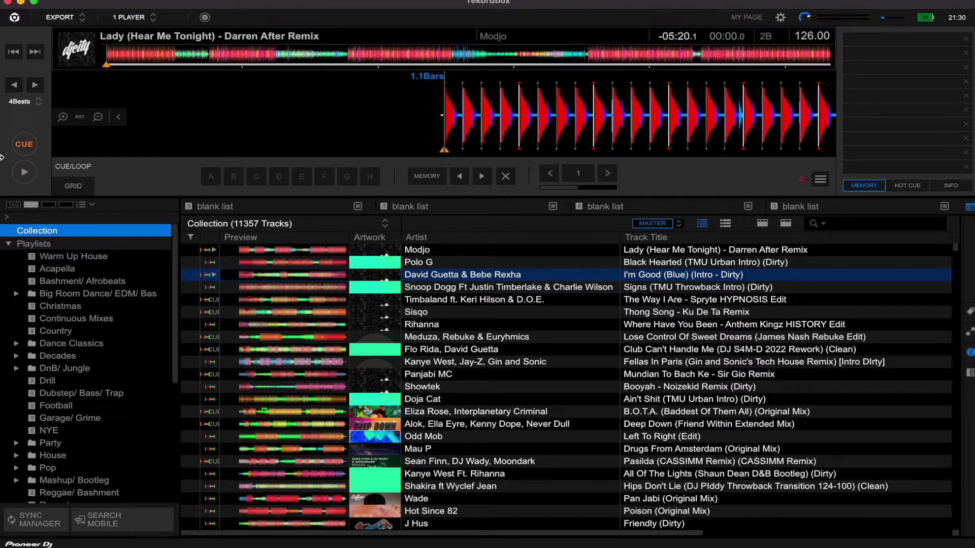
# Step: Scrub Lady (Hear Me Tonight) back to its start and set hot cue A there
pyautogui.moveTo(641, 137)
pyautogui.mouseDown()
pyautogui.moveTo(409, 130)
pyautogui.moveTo(642, 122)
pyautogui.mouseUp()
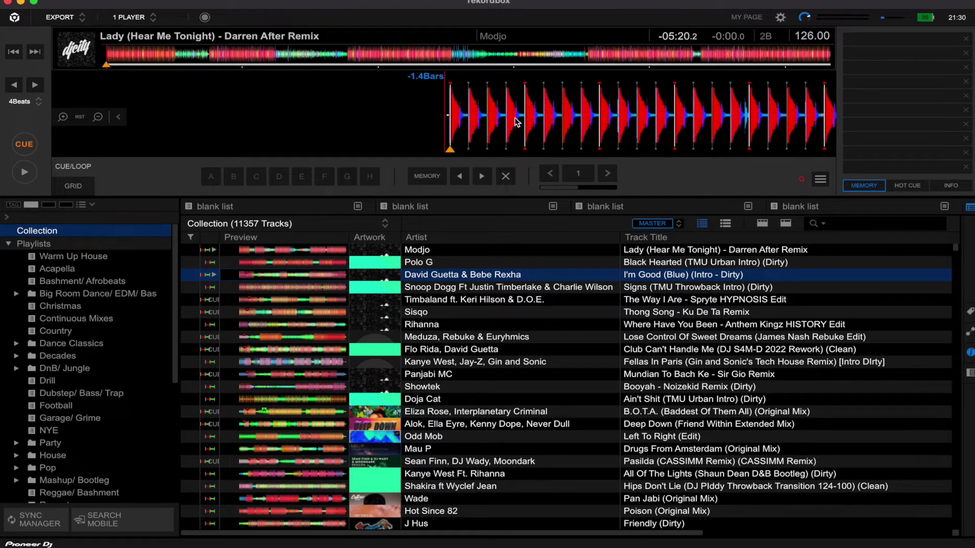
pyautogui.moveTo(517, 122); pyautogui.dragTo(510, 125)
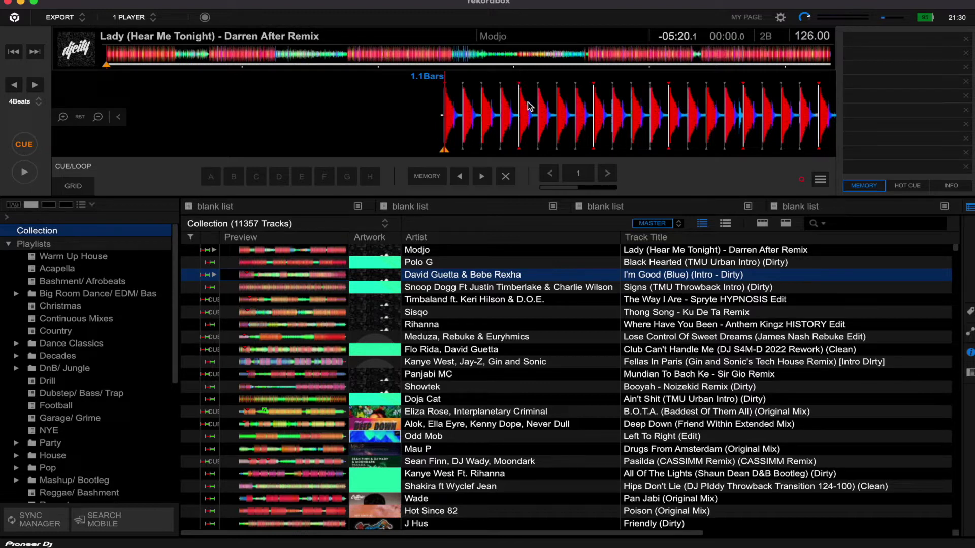
pyautogui.press('space')
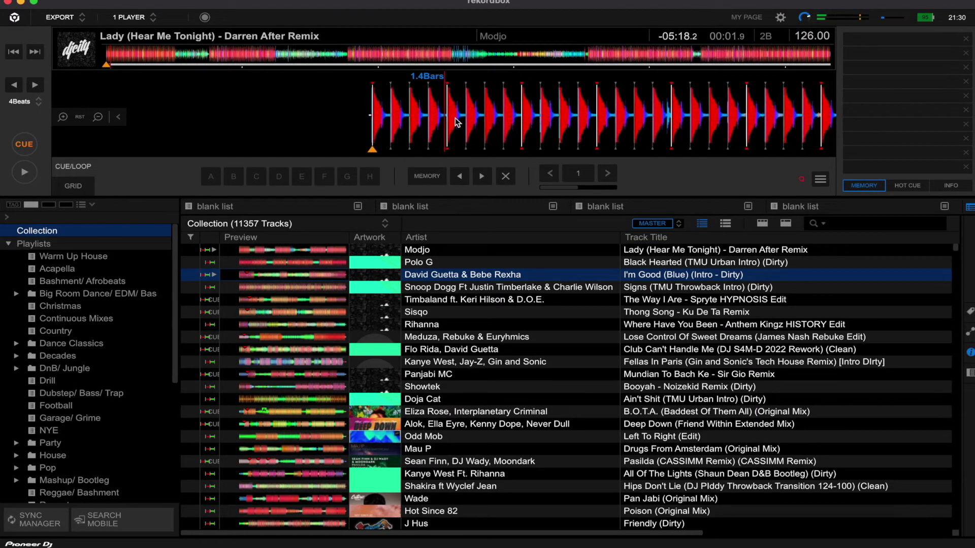
pyautogui.moveTo(456, 122); pyautogui.dragTo(528, 126)
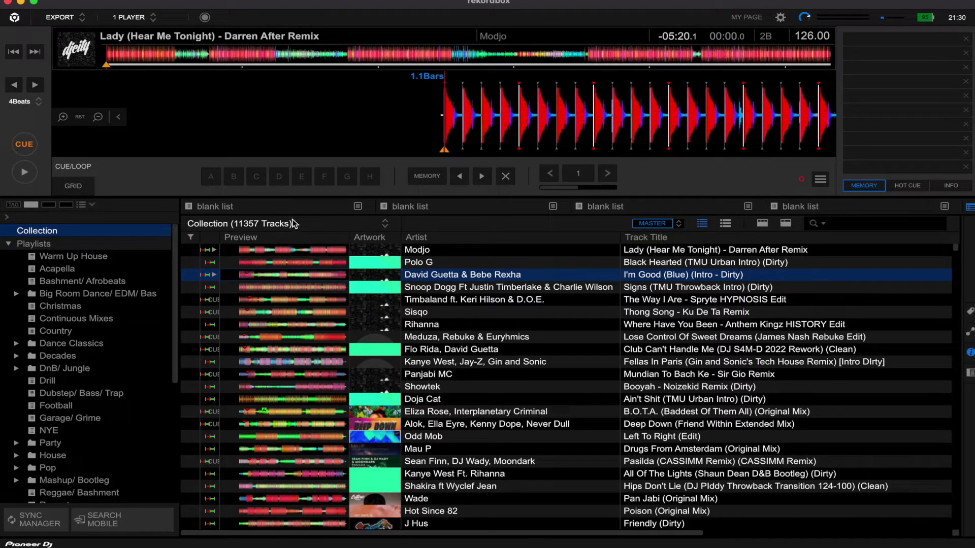
pyautogui.click(210, 178)
# Step: Jump to about 00:30 and set hot cue B, then open Warm Up House
pyautogui.press('space')
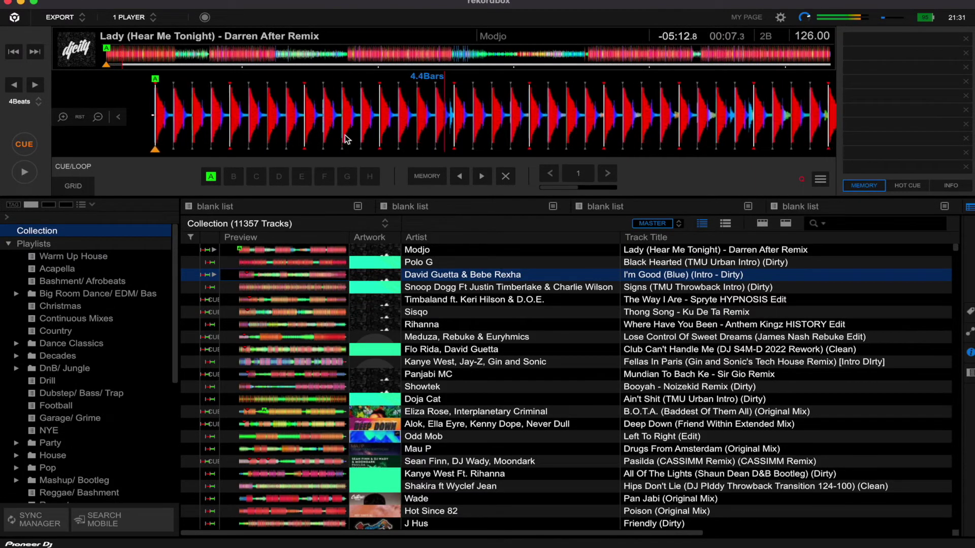
pyautogui.press('space')
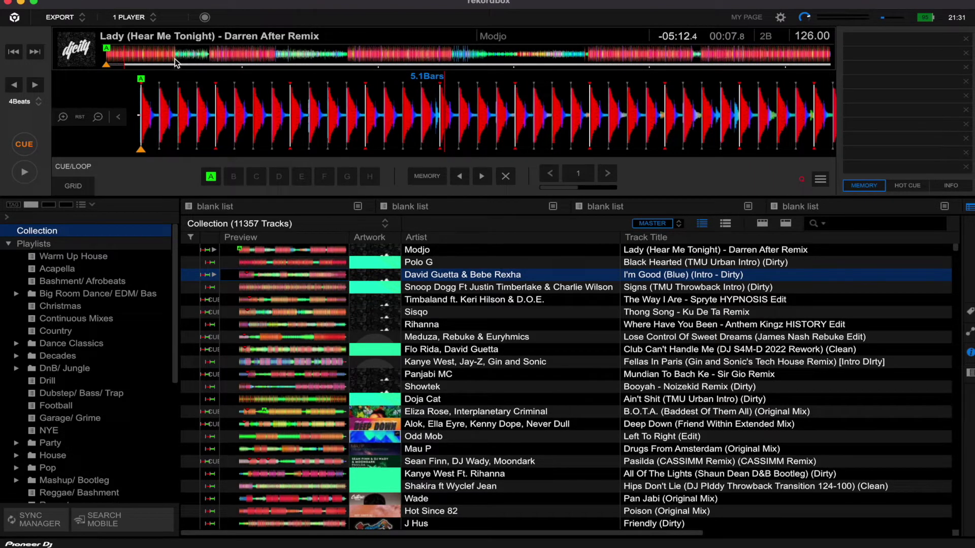
pyautogui.click(175, 62)
pyautogui.press('space')
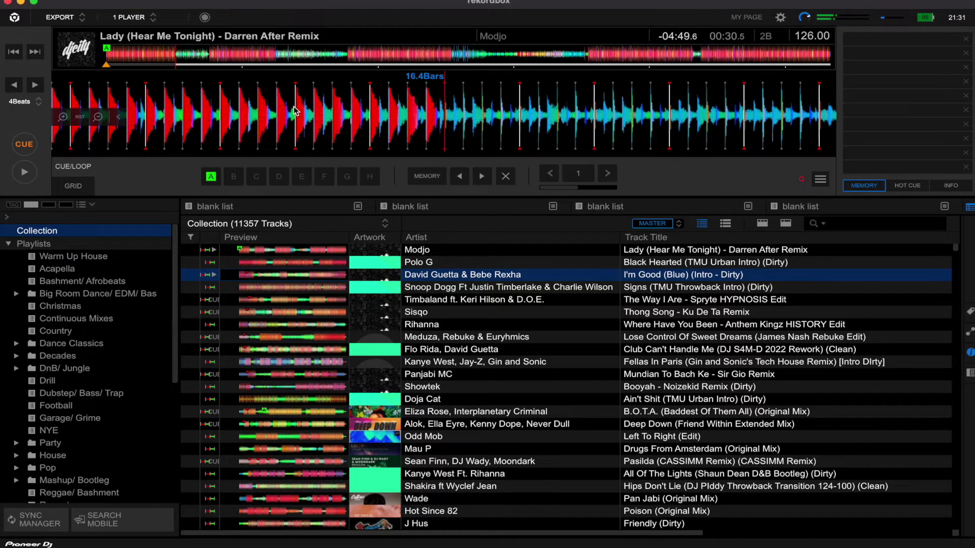
pyautogui.click(234, 177)
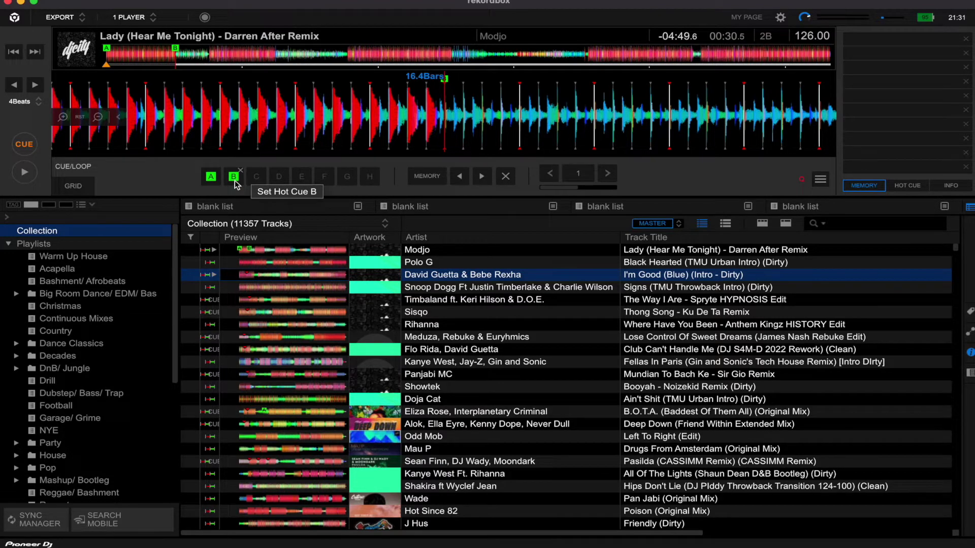
pyautogui.scroll(-1, 99, 272)
pyautogui.scroll(1, 99, 272)
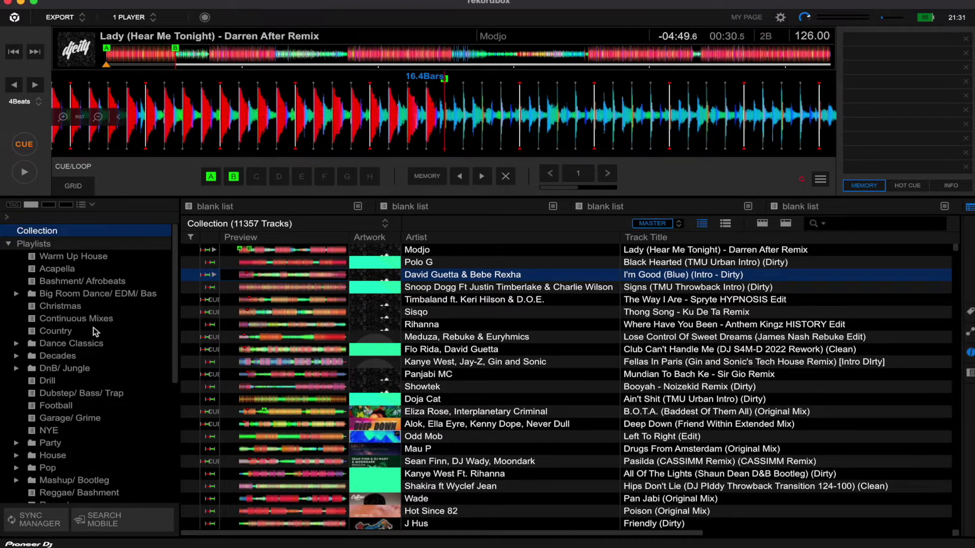
pyautogui.click(104, 258)
# Step: Browse Acapella, Warm Up House and the Collection, ending on the top-level Playlists folder
pyautogui.click(91, 273)
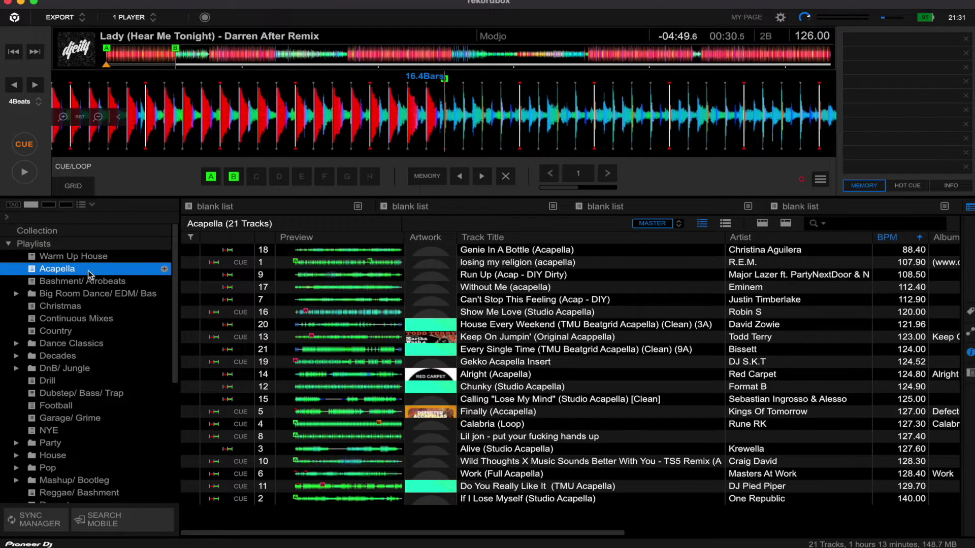
pyautogui.click(98, 260)
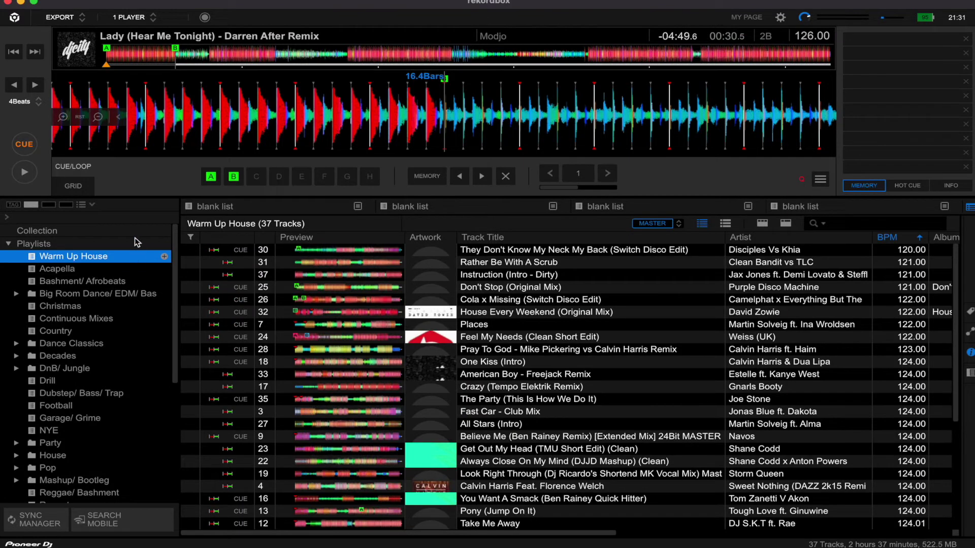
pyautogui.click(116, 231)
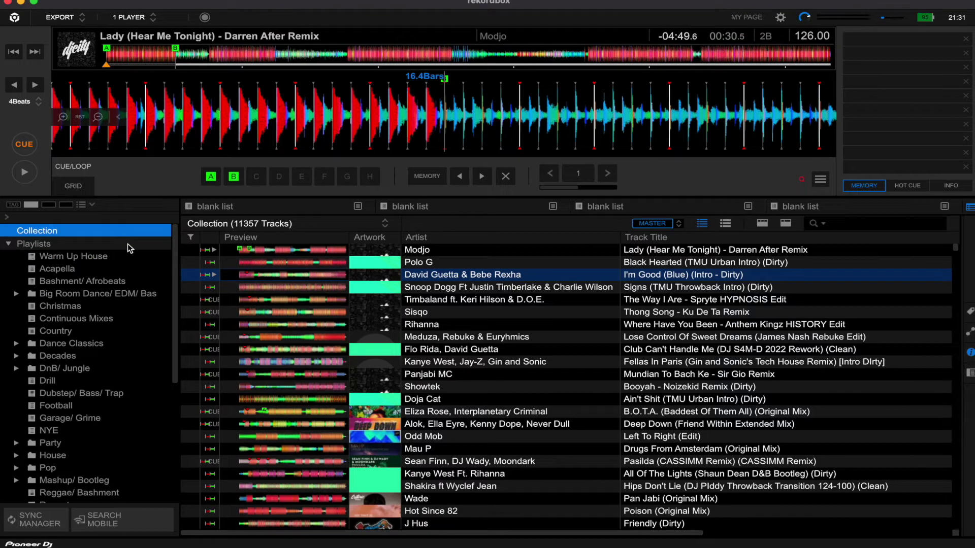
pyautogui.click(127, 244)
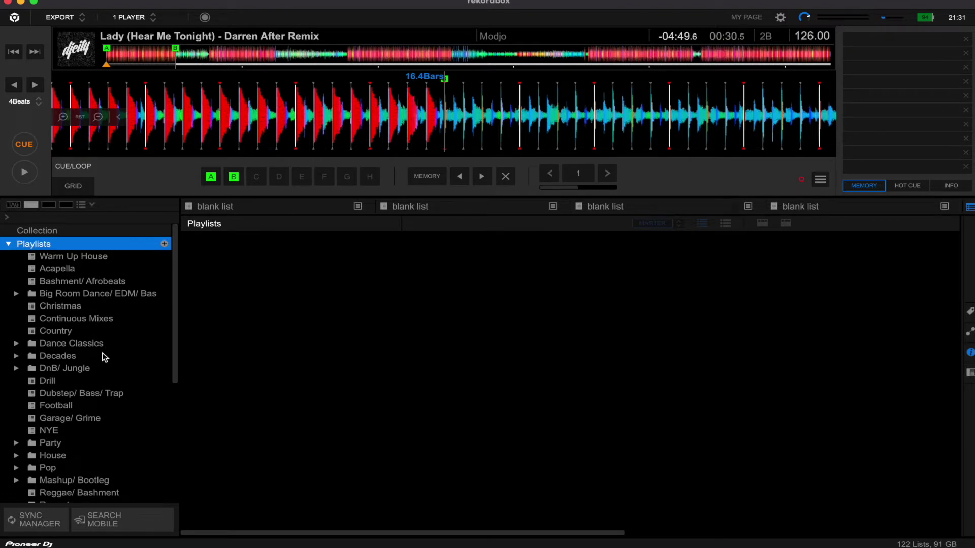
# Step: Open and close the USB drive's playlist sync settings, then scroll the sidebar down to Devices
pyautogui.click(35, 526)
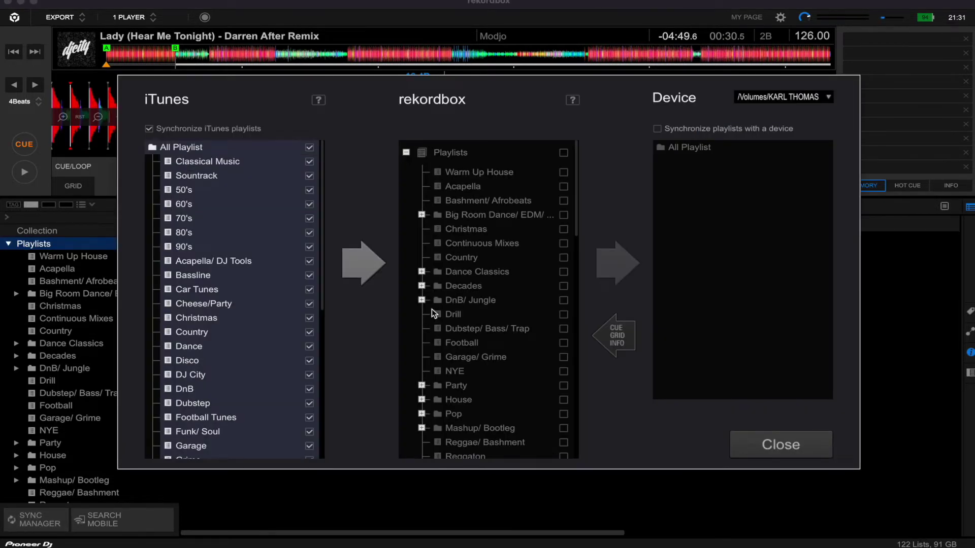
pyautogui.click(776, 450)
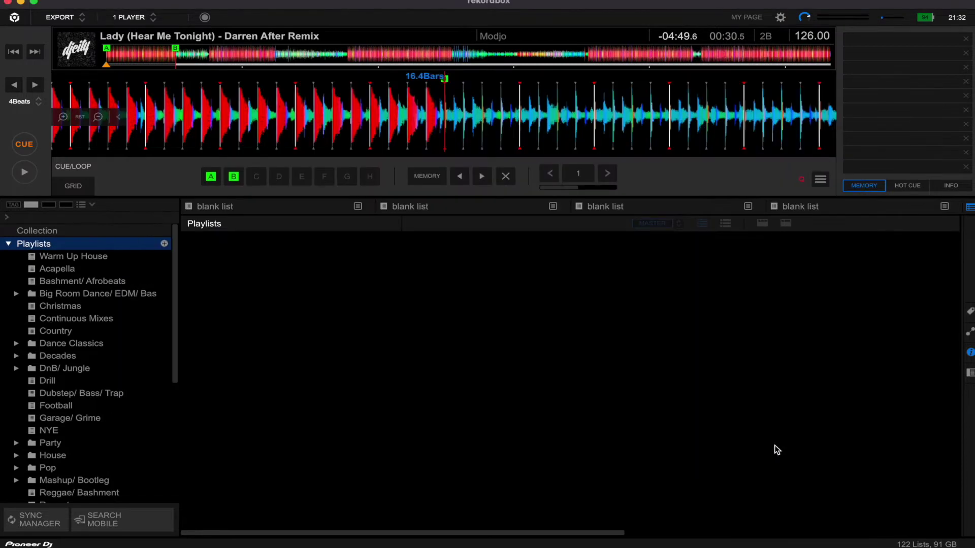
pyautogui.scroll(-3, 104, 345)
pyautogui.scroll(-2, 105, 345)
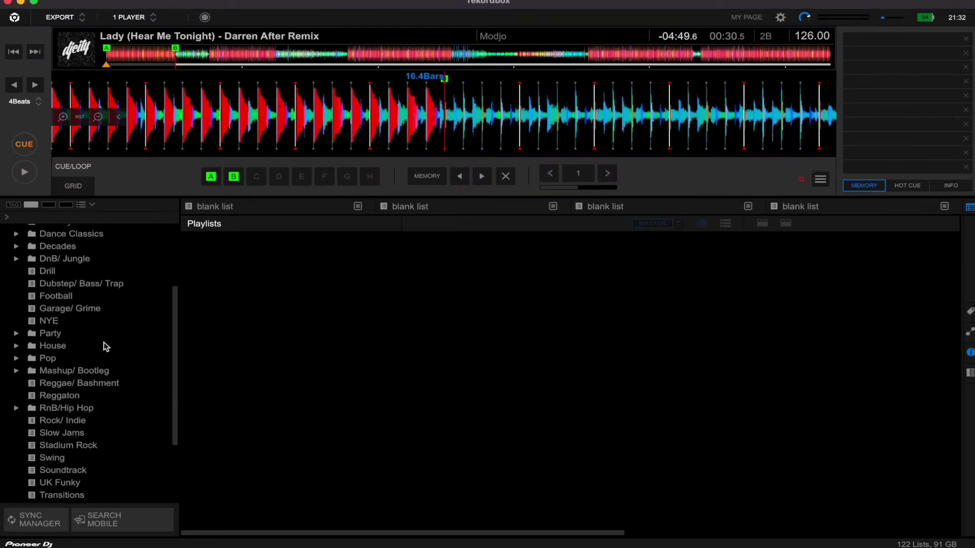
pyautogui.scroll(-4, 106, 346)
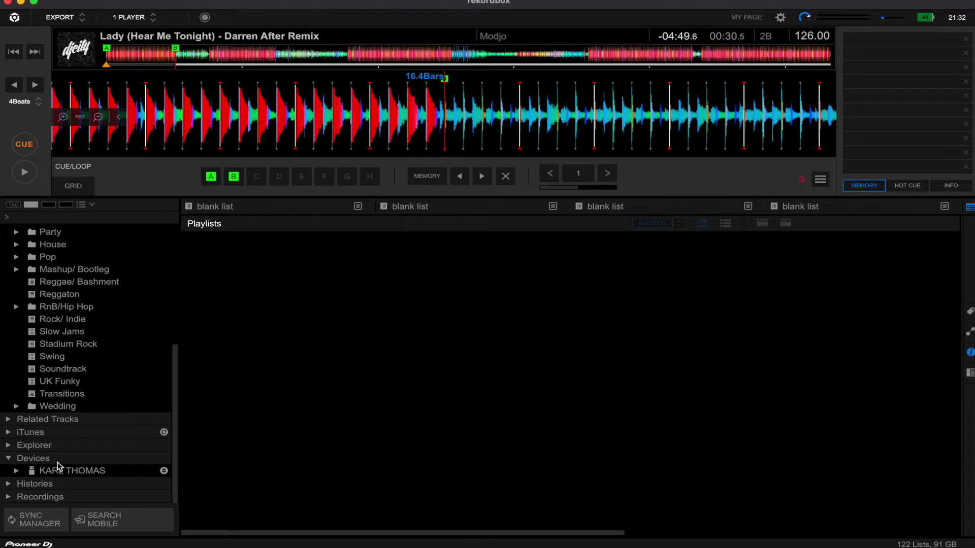
pyautogui.scroll(1, 10, 462)
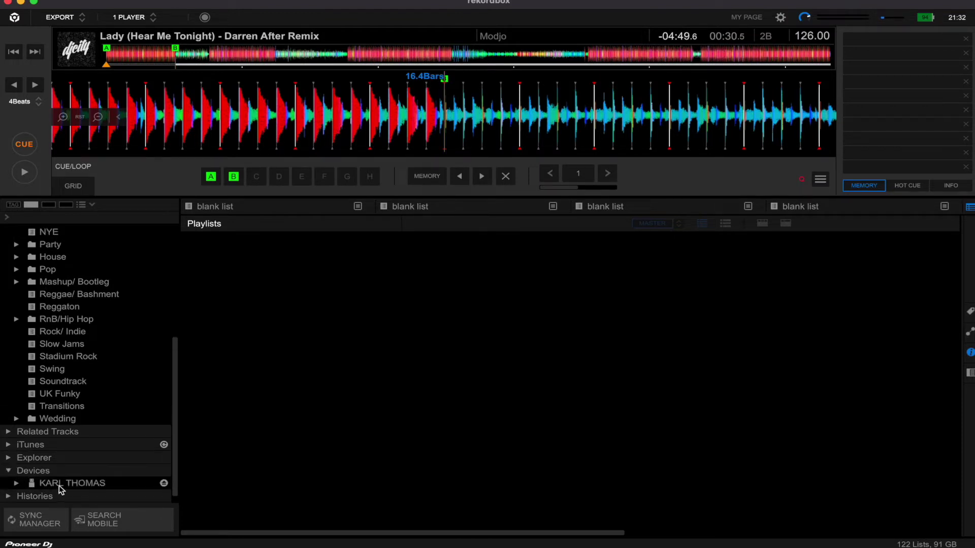
pyautogui.scroll(-1, 59, 486)
# Step: Show All Tracks on KARL THOMAS (0 tracks), then return to the full Collection
pyautogui.click(31, 474)
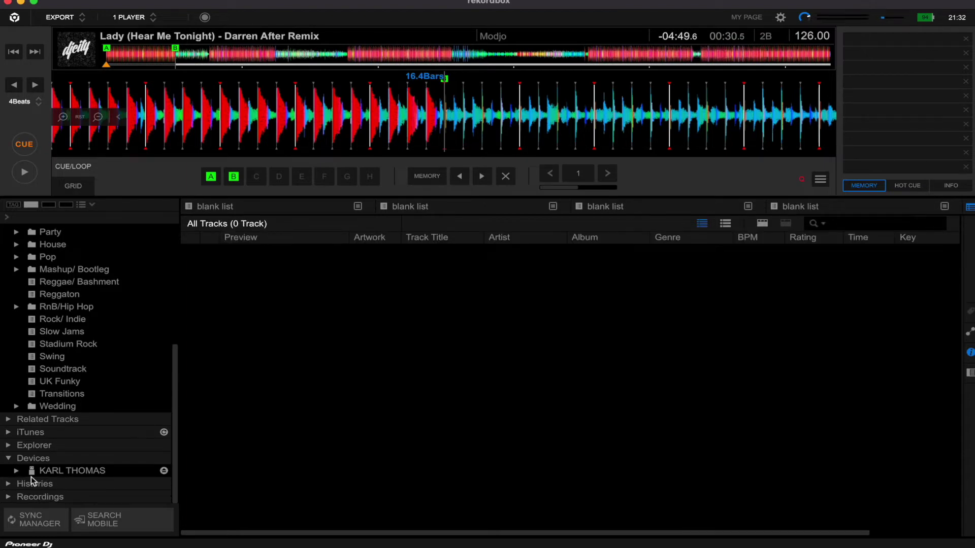
pyautogui.scroll(10, 126, 328)
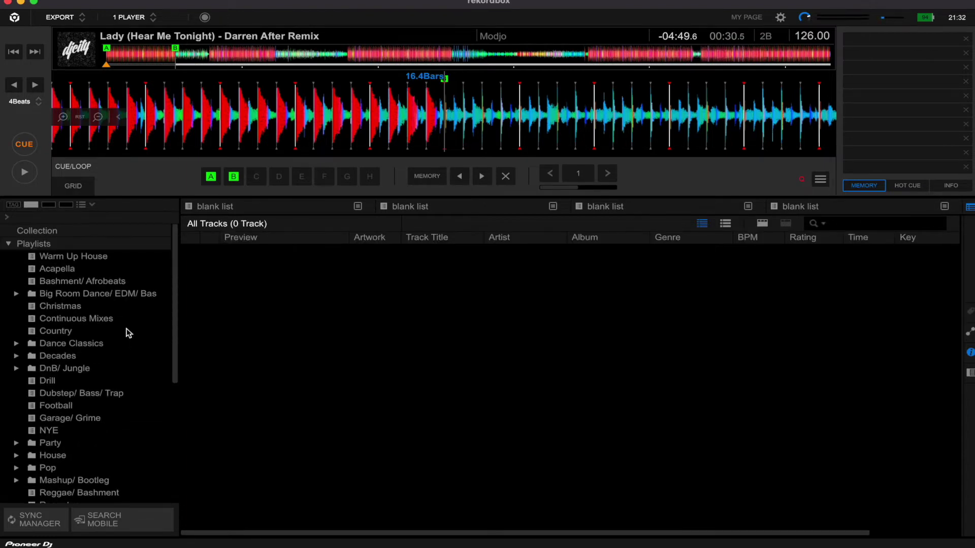
pyautogui.click(99, 231)
# Step: In Sync Manager, tick 'Synchronize playlists with a device' for the KARL THOMAS drive
pyautogui.click(35, 522)
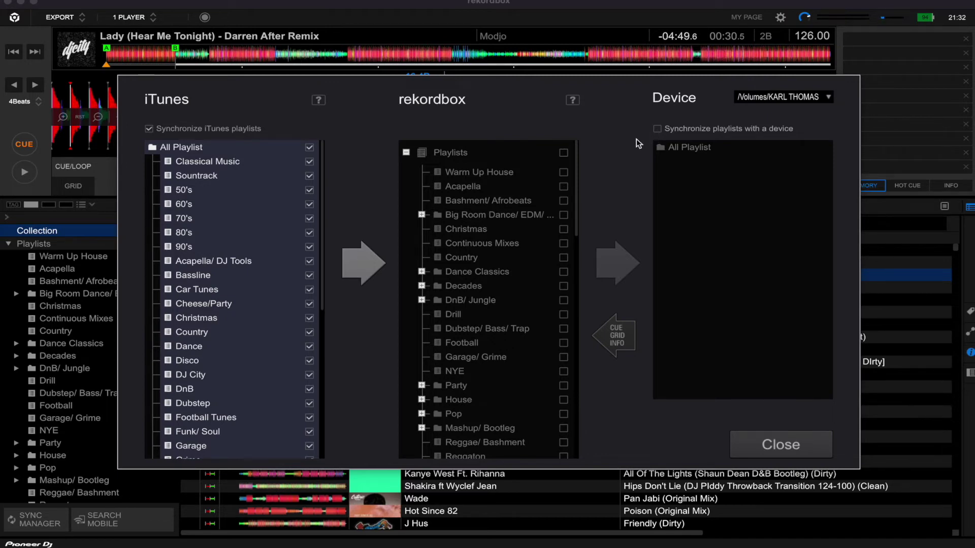
pyautogui.click(660, 130)
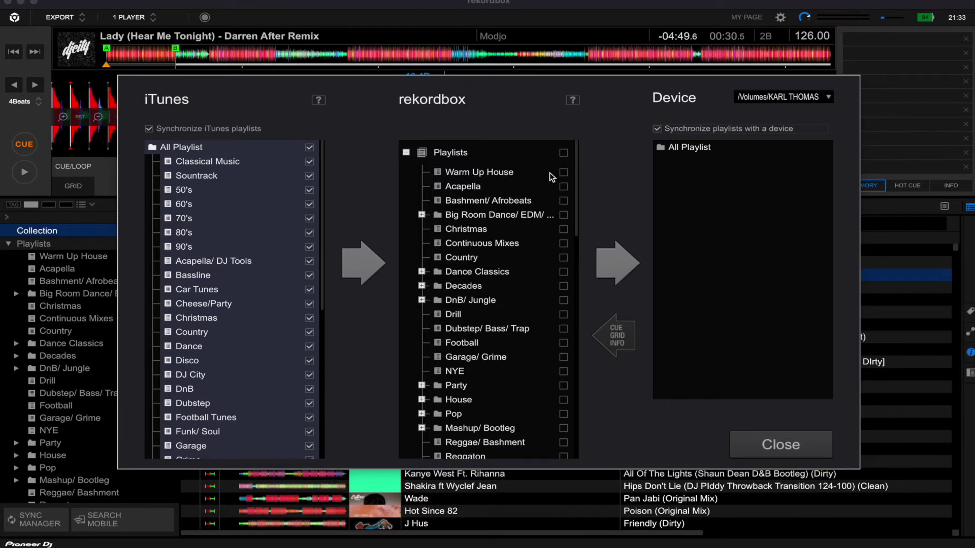
# Step: Tick the Warm Up House and Continuous Mixes playlists for syncing
pyautogui.click(564, 173)
pyautogui.scroll(-3, 529, 172)
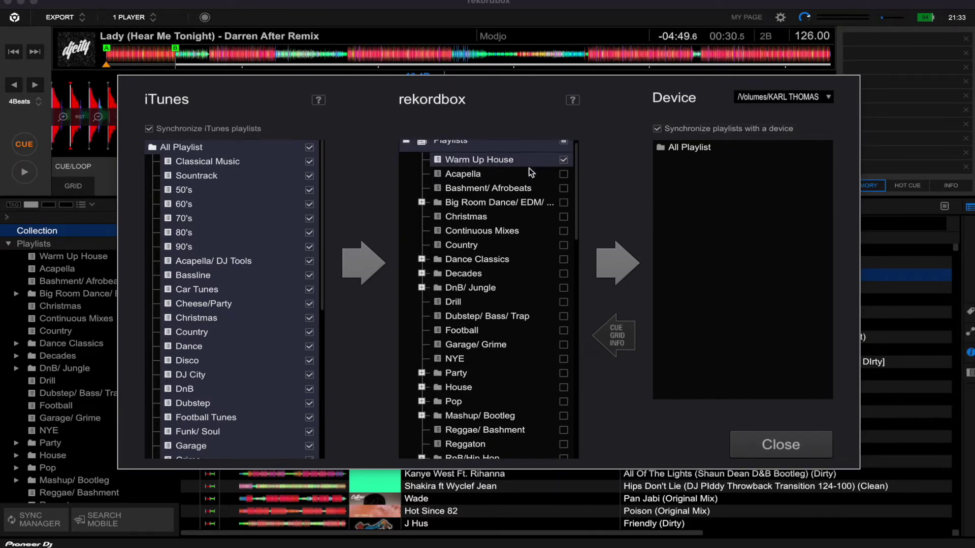
pyautogui.scroll(-8, 529, 173)
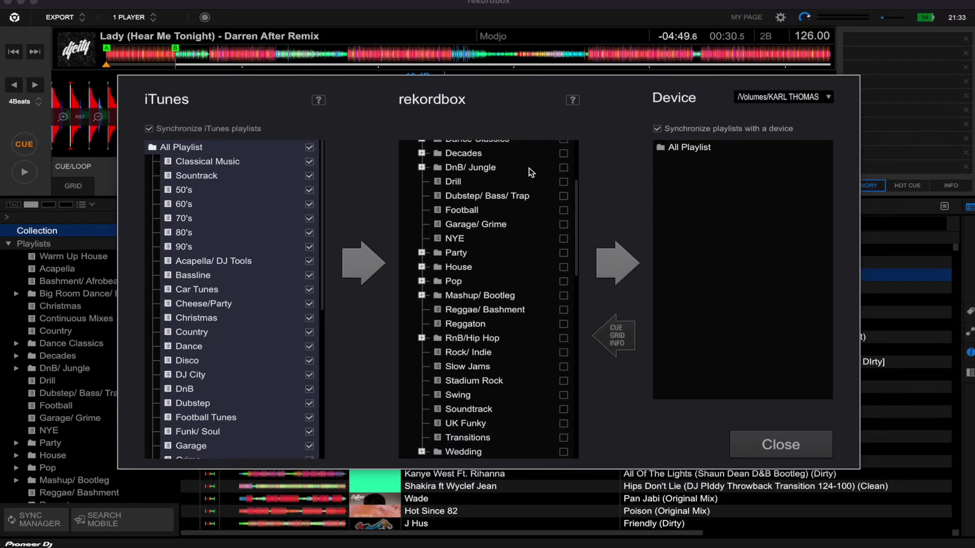
pyautogui.scroll(-6, 530, 172)
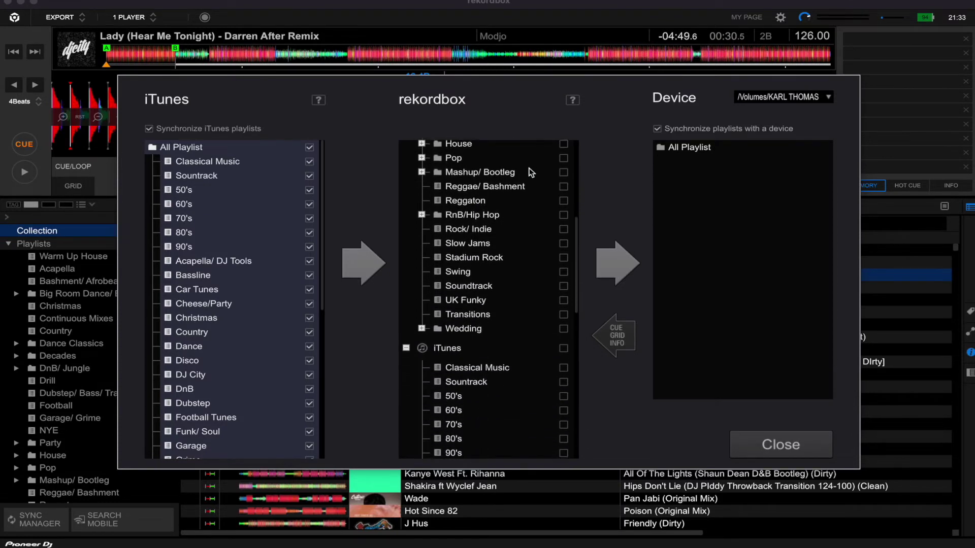
pyautogui.scroll(1, 531, 173)
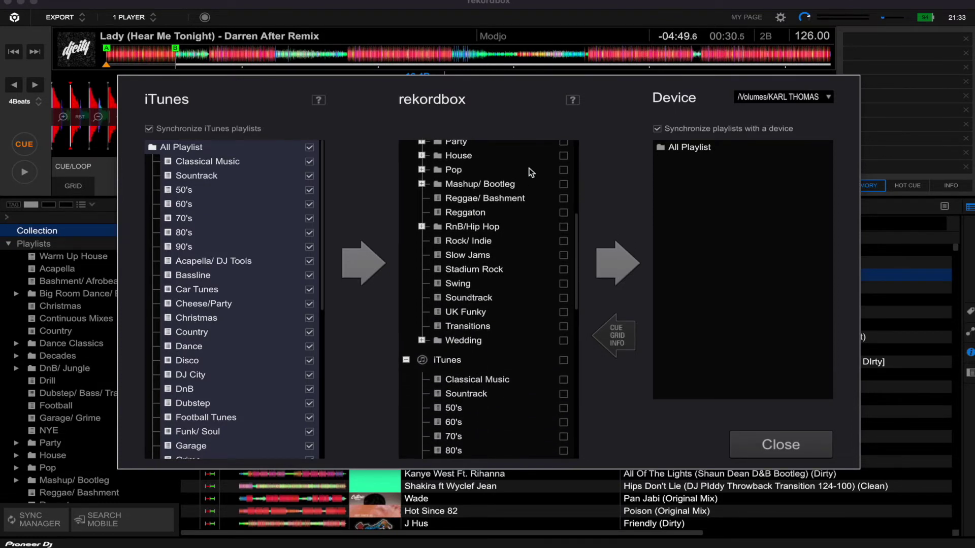
pyautogui.scroll(9, 530, 173)
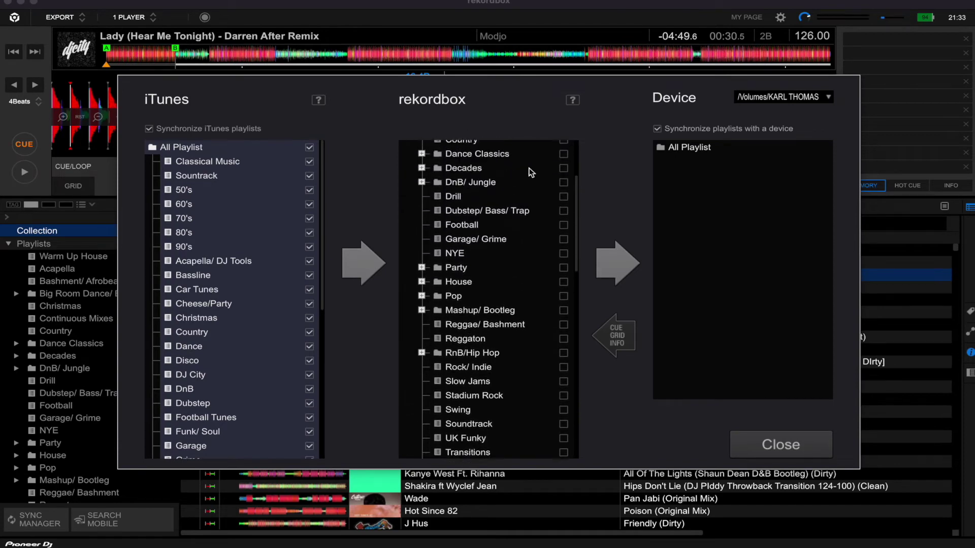
pyautogui.scroll(8, 531, 173)
pyautogui.scroll(-2, 530, 173)
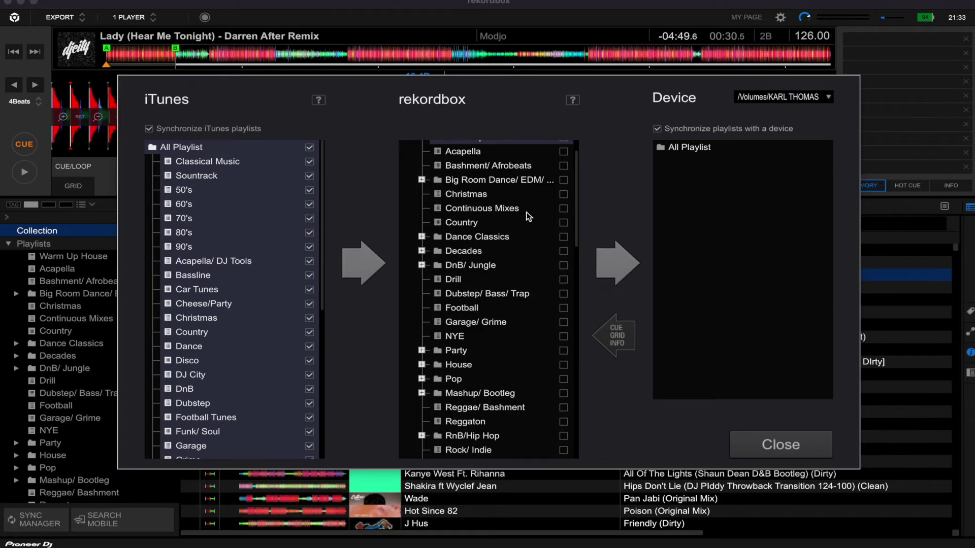
pyautogui.click(564, 209)
# Step: Expand House, tick the whole House folder with its subfolders, and send the selection to the drive
pyautogui.scroll(-3, 531, 222)
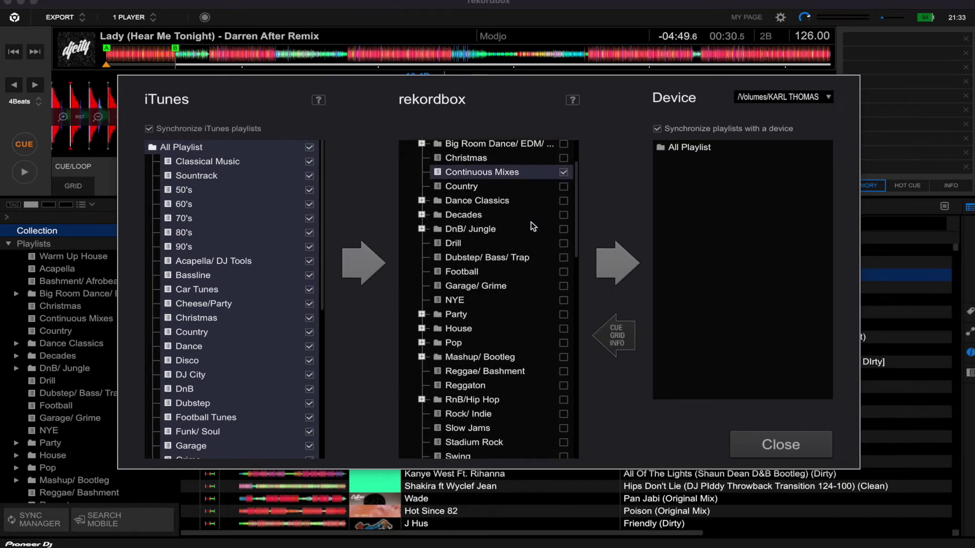
pyautogui.scroll(-7, 531, 227)
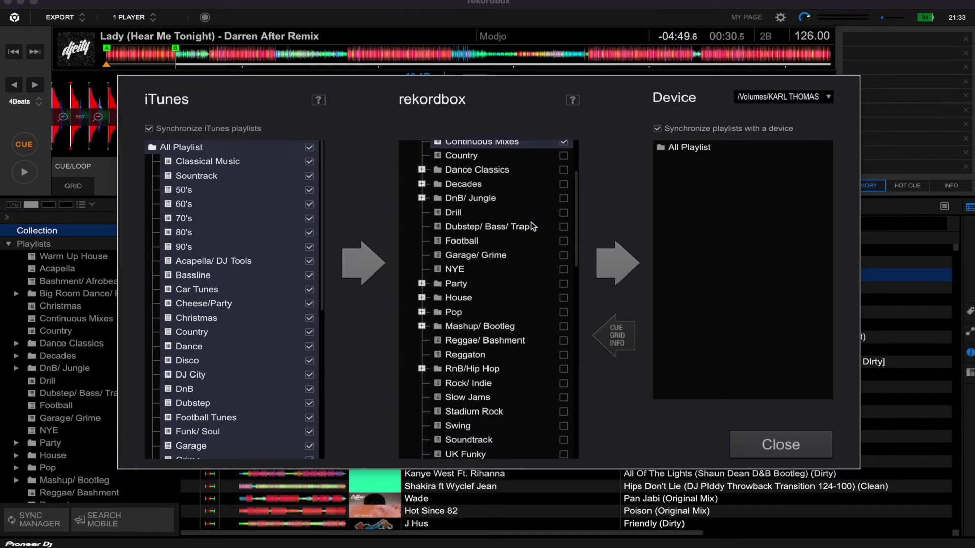
pyautogui.scroll(4, 532, 226)
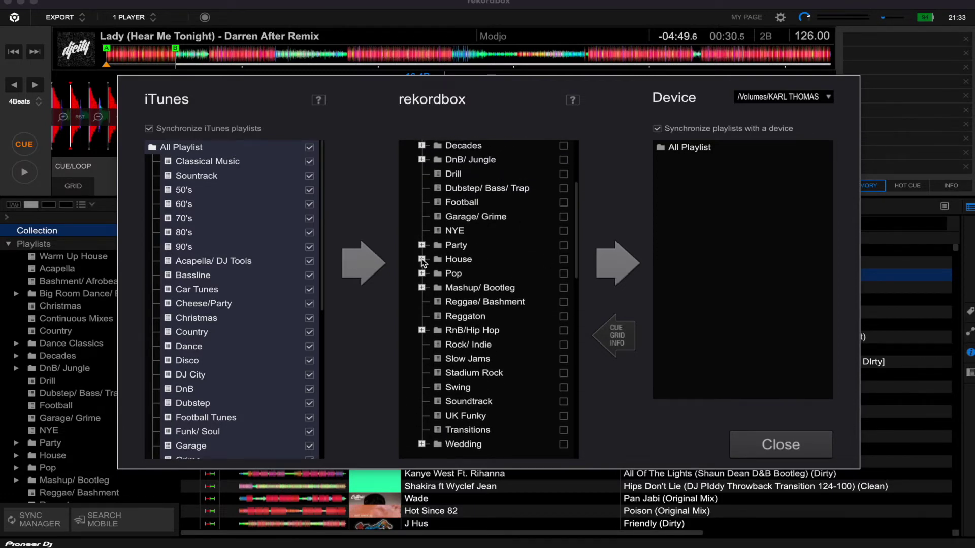
pyautogui.click(421, 260)
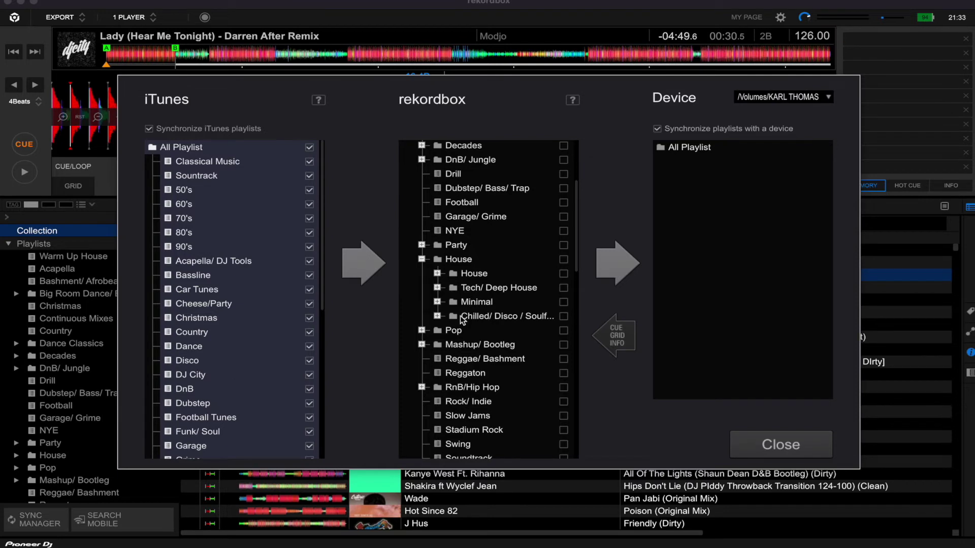
pyautogui.click(439, 273)
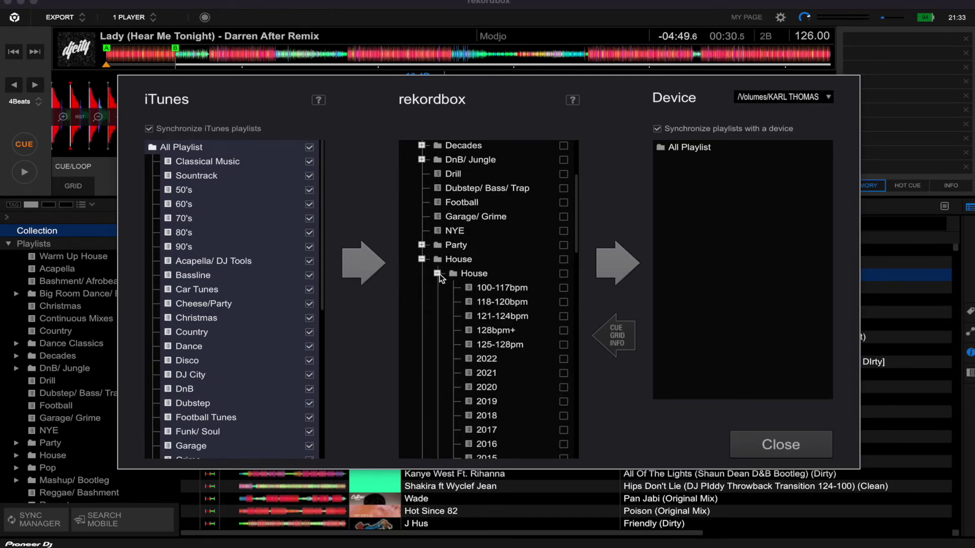
pyautogui.click(440, 273)
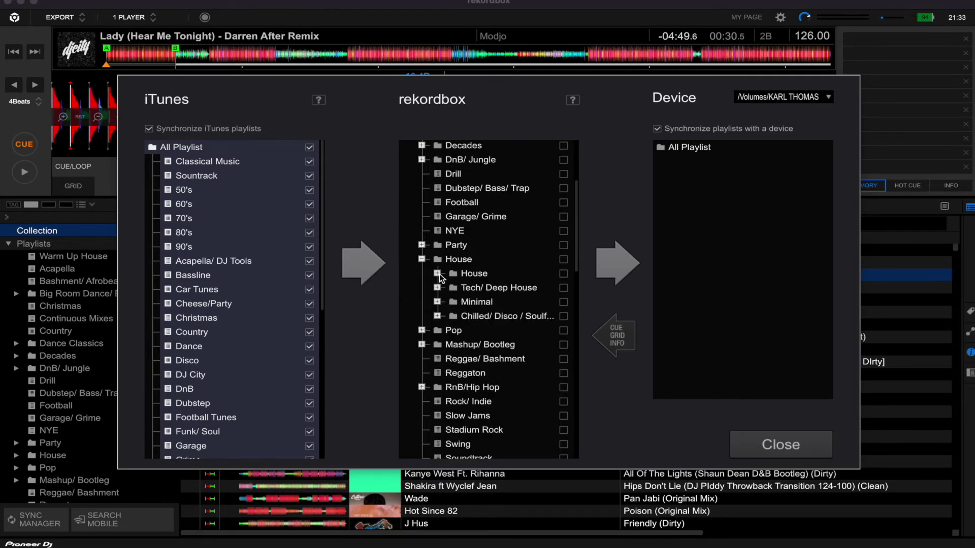
pyautogui.click(562, 259)
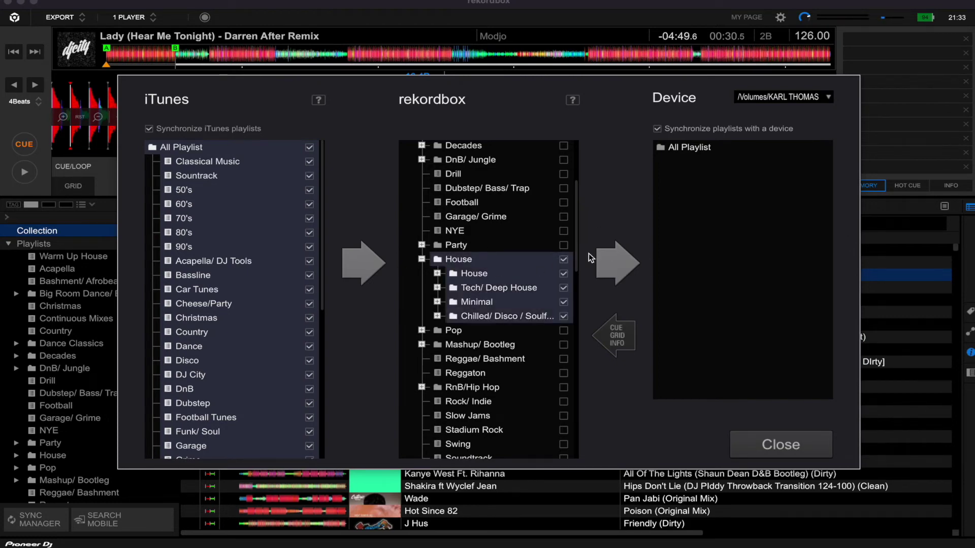
pyautogui.click(619, 265)
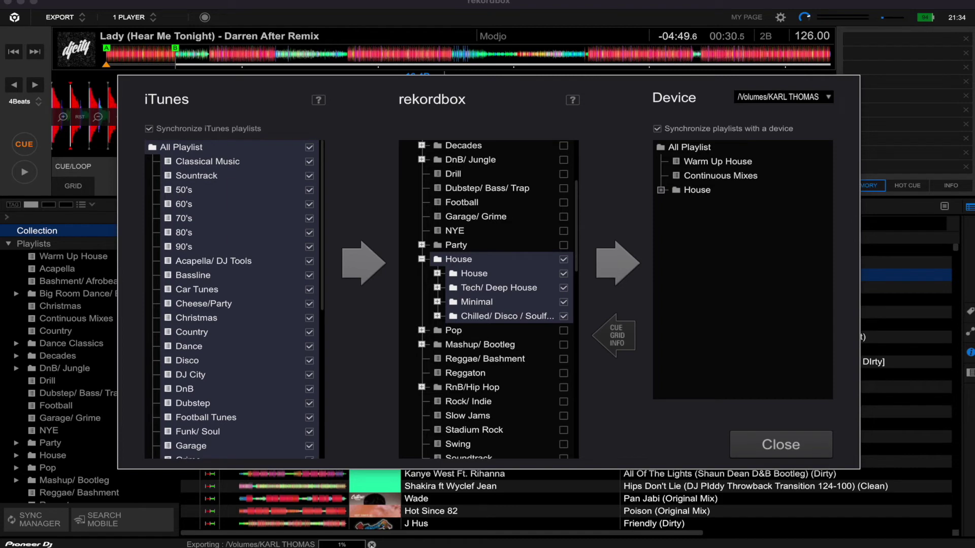
# Step: Let the export of Warm Up House, Continuous Mixes and House to KARL THOMAS begin
pyautogui.moveTo(356, 529)
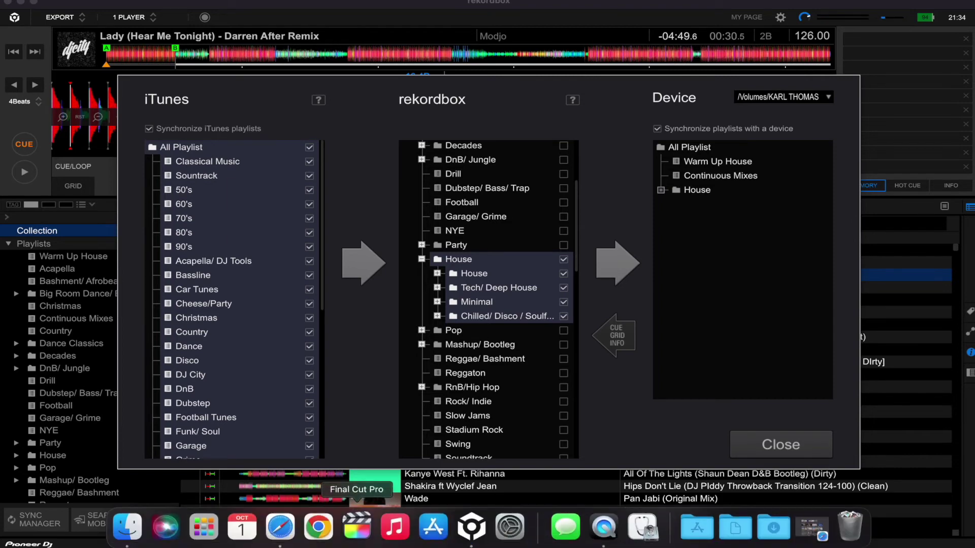